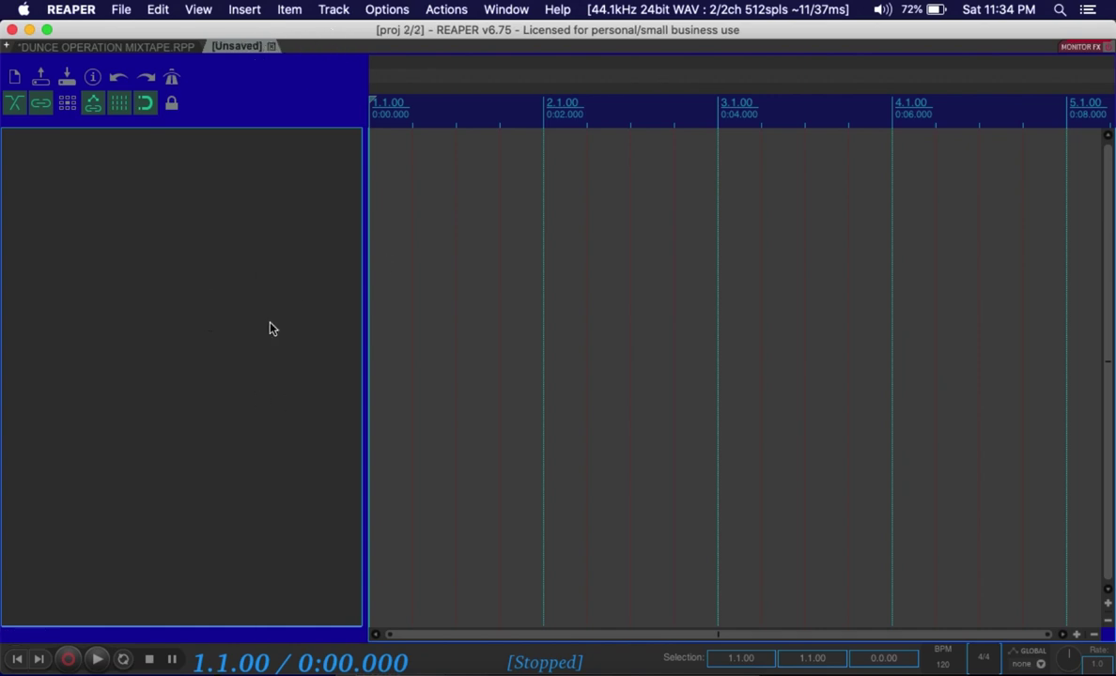
# Step: Add three empty tracks to the project
pyautogui.doubleClick(241, 259)
pyautogui.doubleClick(244, 263)
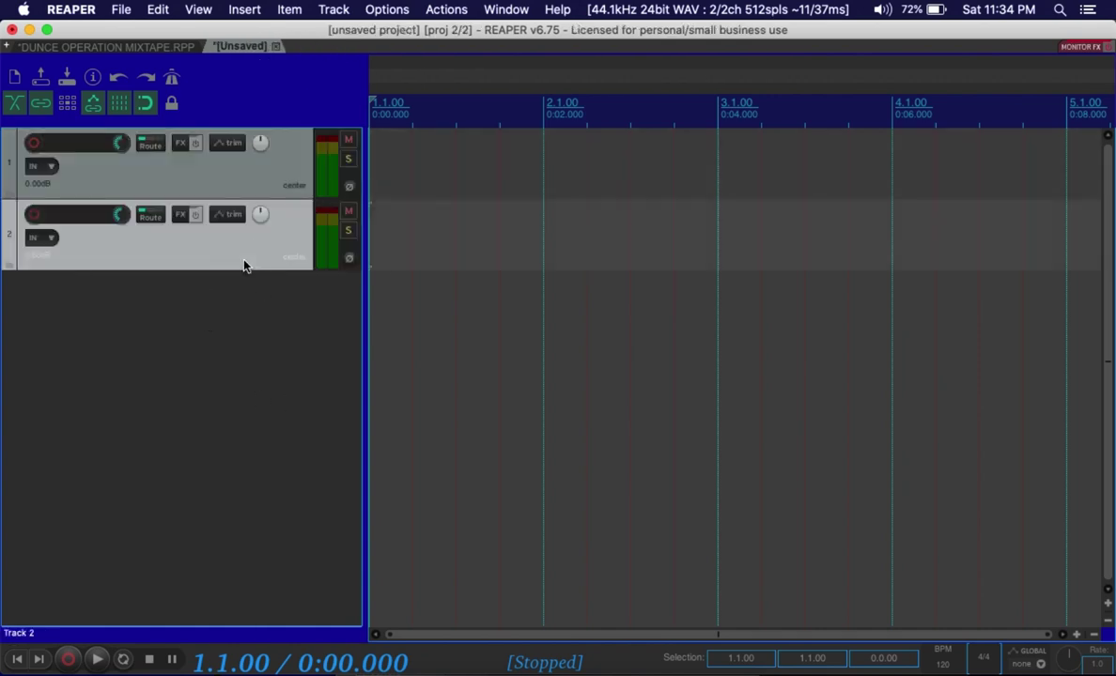
pyautogui.doubleClick(231, 326)
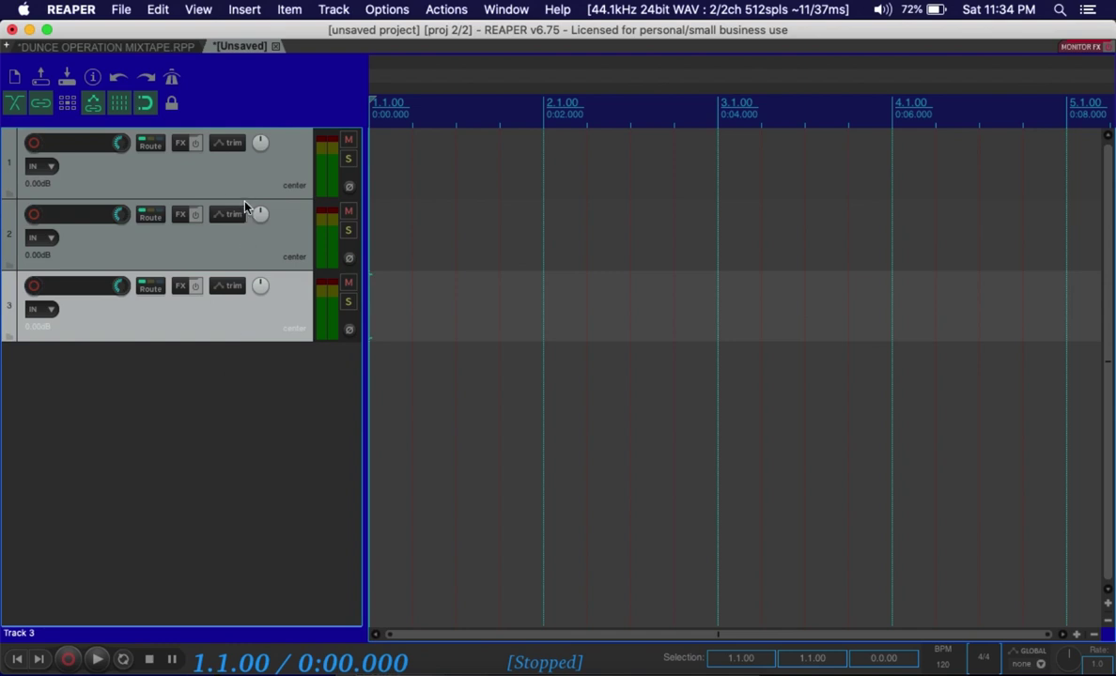
# Step: Delete all three empty tracks from the project
pyautogui.press('Delete')
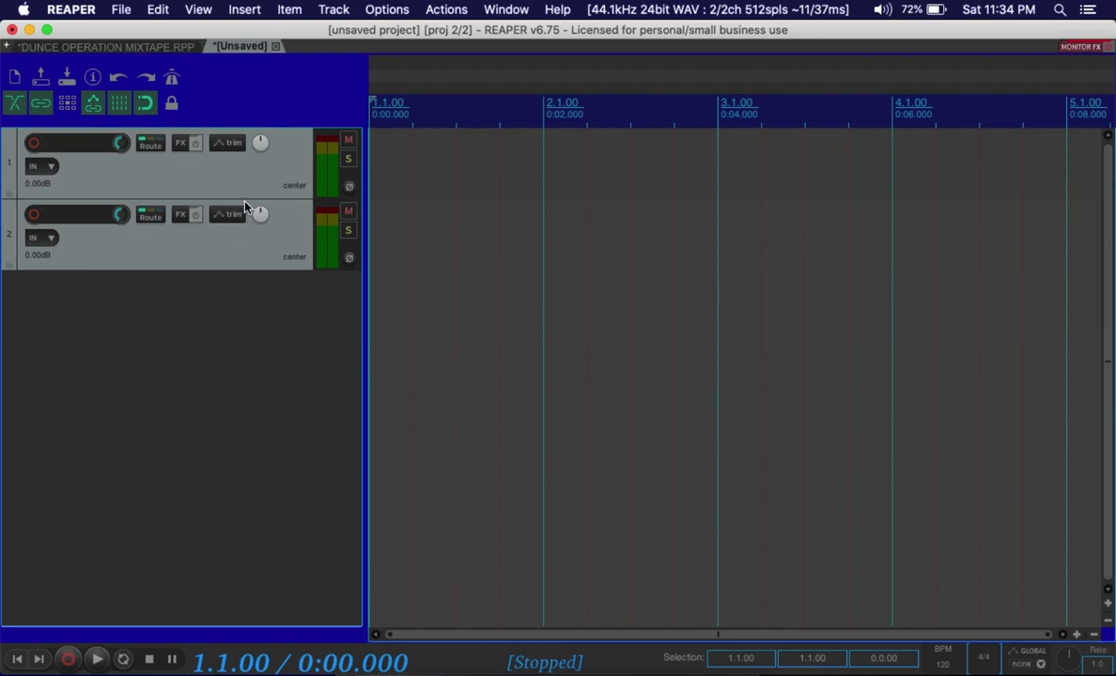
pyautogui.click(244, 207)
pyautogui.press('Delete')
pyautogui.click(240, 168)
pyautogui.press('Delete')
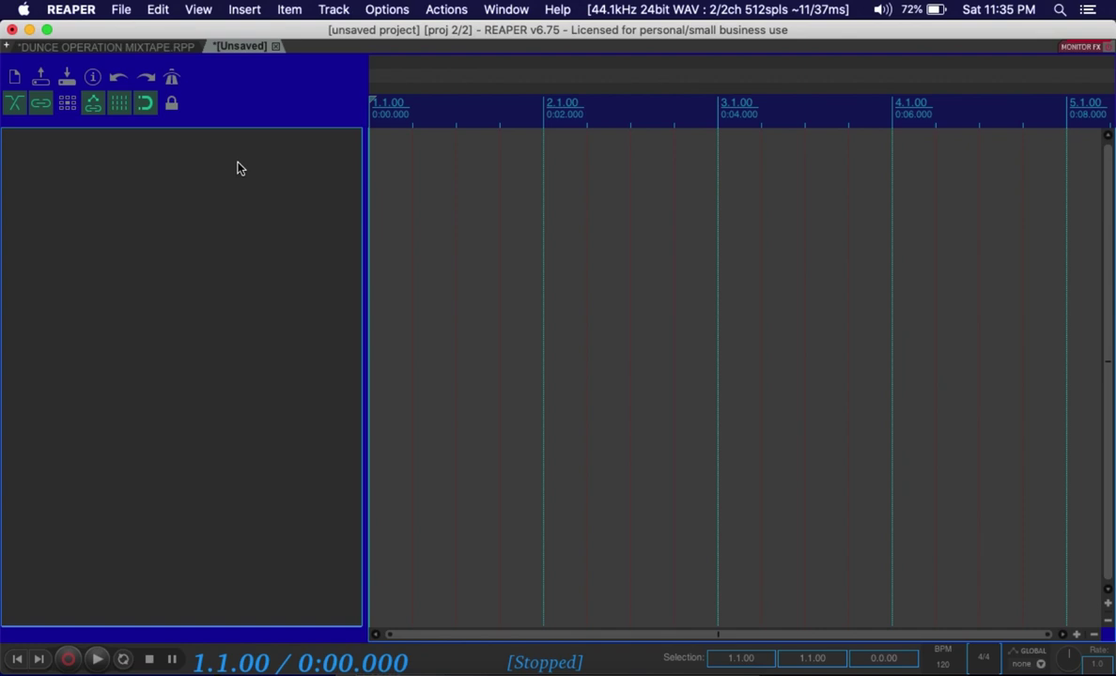
# Step: Insert two new tracks one at a time through the Insert new track command
pyautogui.rightClick(237, 165)
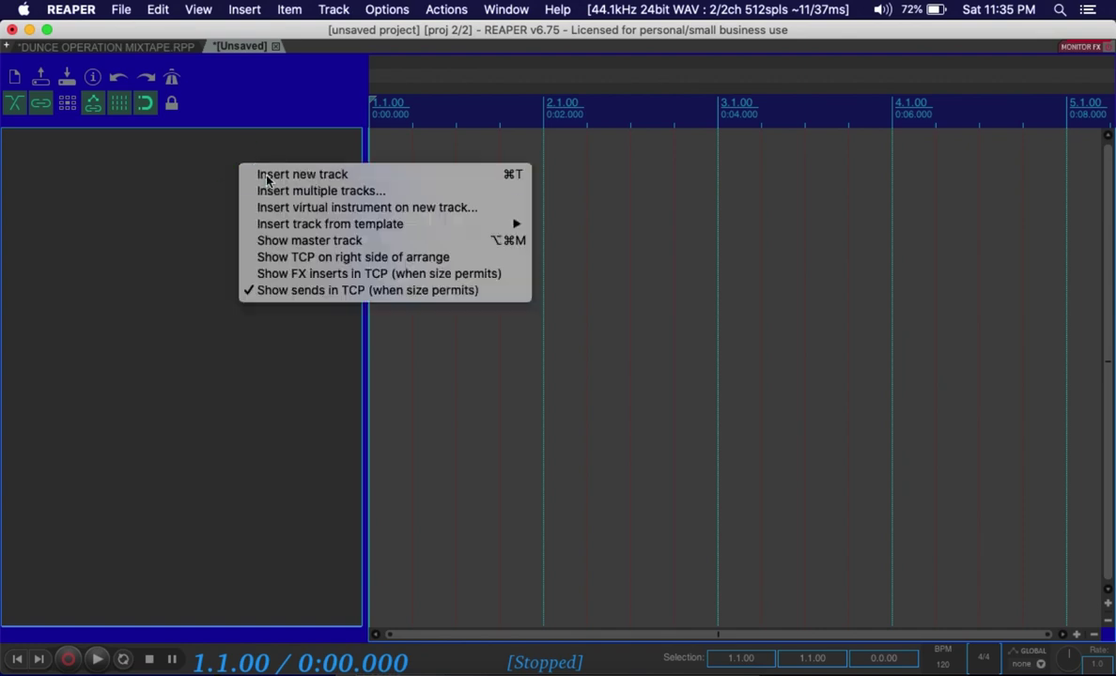
pyautogui.click(267, 177)
pyautogui.rightClick(157, 278)
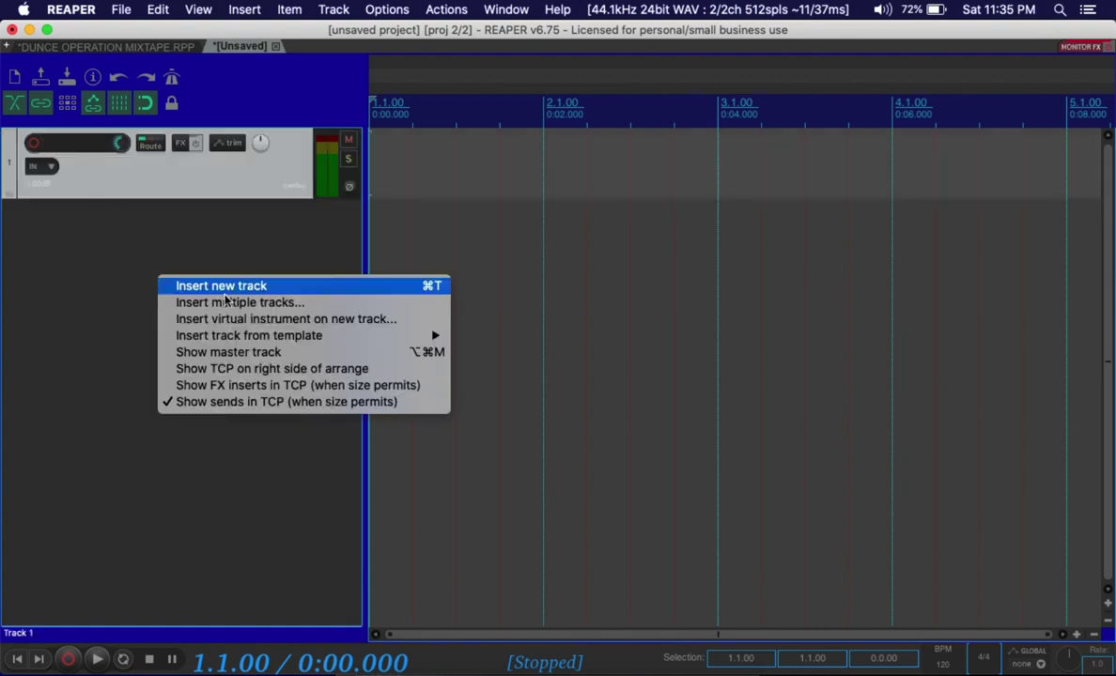
pyautogui.click(232, 288)
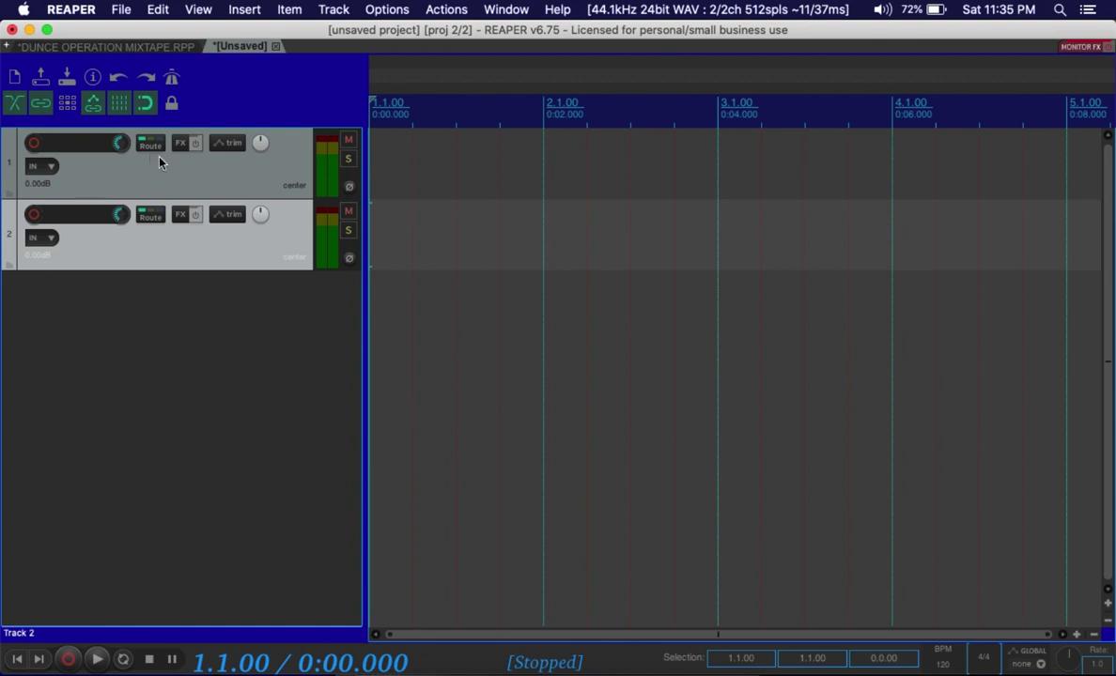
# Step: Delete both newly inserted tracks so the track list is empty
pyautogui.click(172, 175)
pyautogui.press('Delete')
pyautogui.click(171, 175)
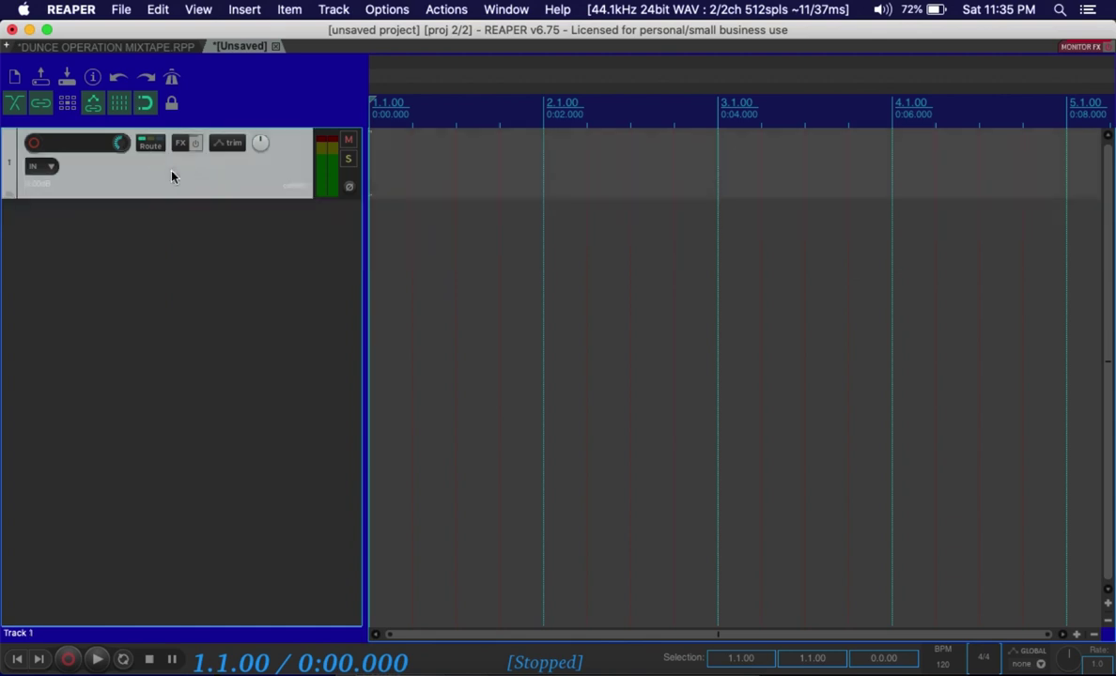
pyautogui.press('Delete')
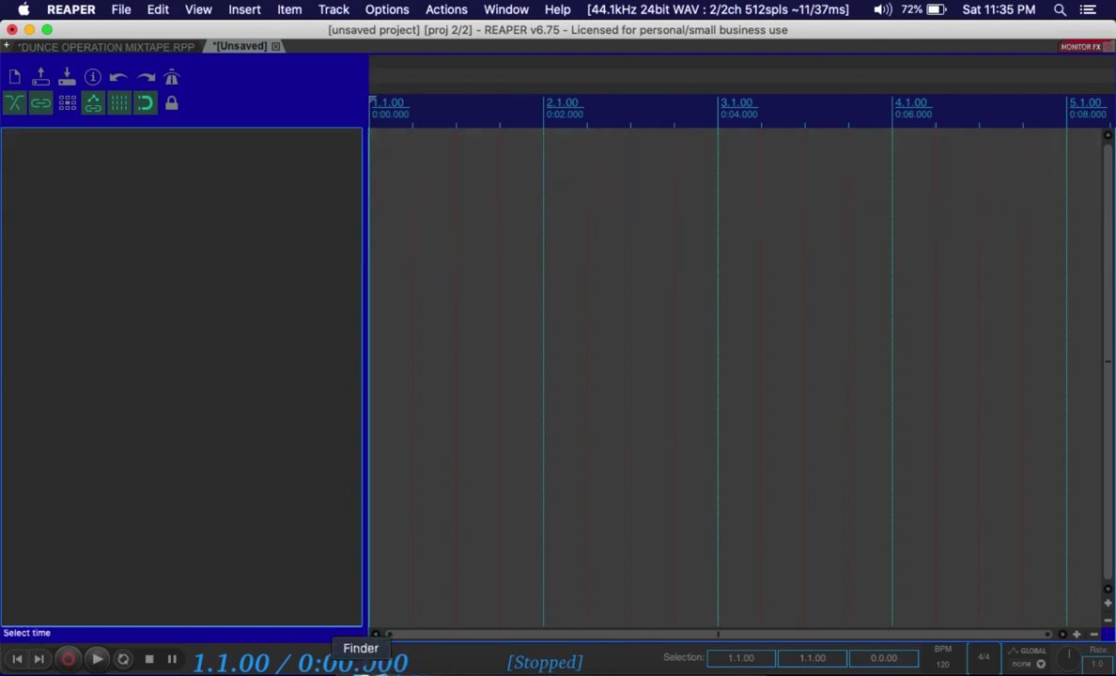
# Step: Import the Foxy Brown Ft Baby Cham - Tables Will Turn (Clean Edit) MP3 from Finder onto a new track and return to REAPER
pyautogui.click(361, 668)
pyautogui.click(792, 515)
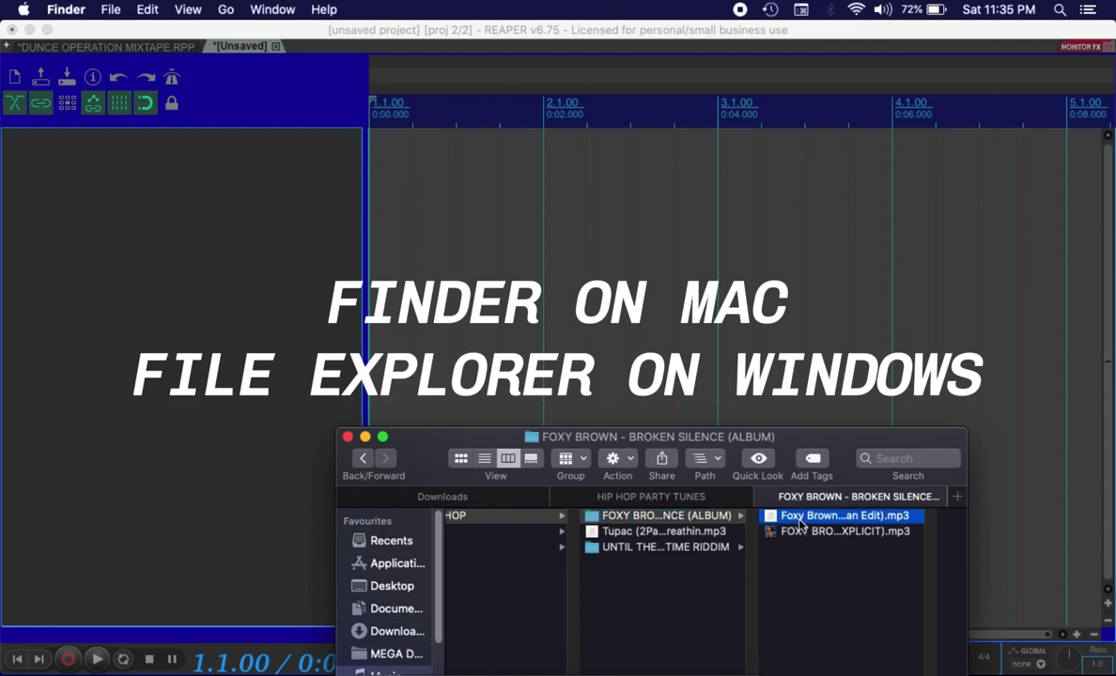
pyautogui.moveTo(665, 519); pyautogui.dragTo(168, 211)
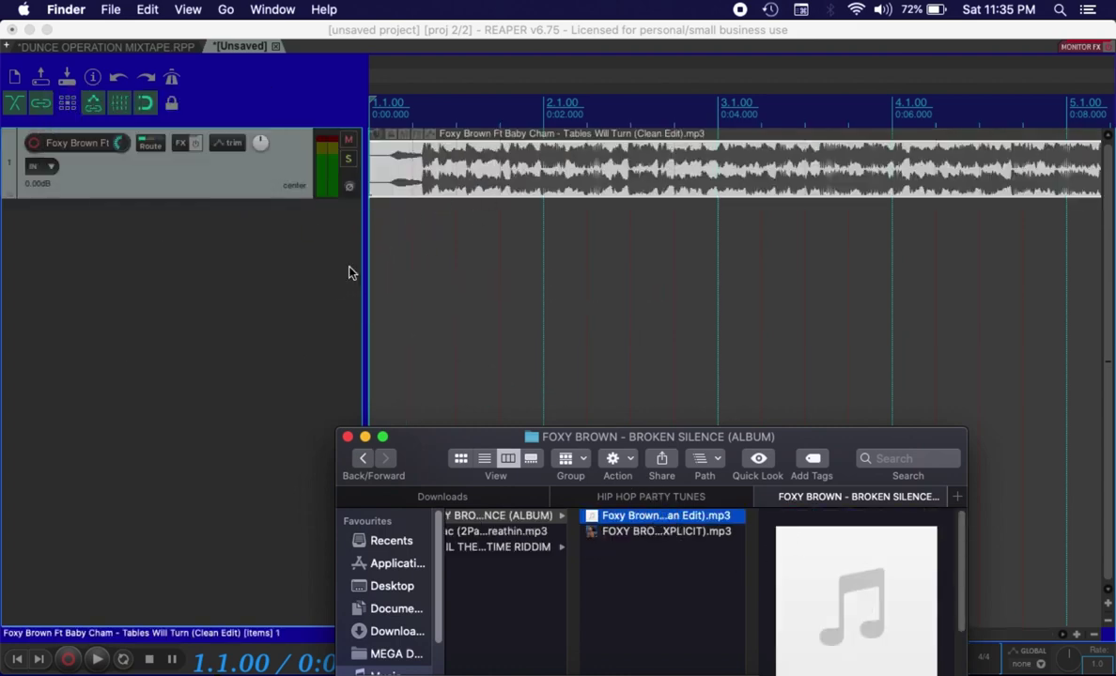
pyautogui.click(348, 438)
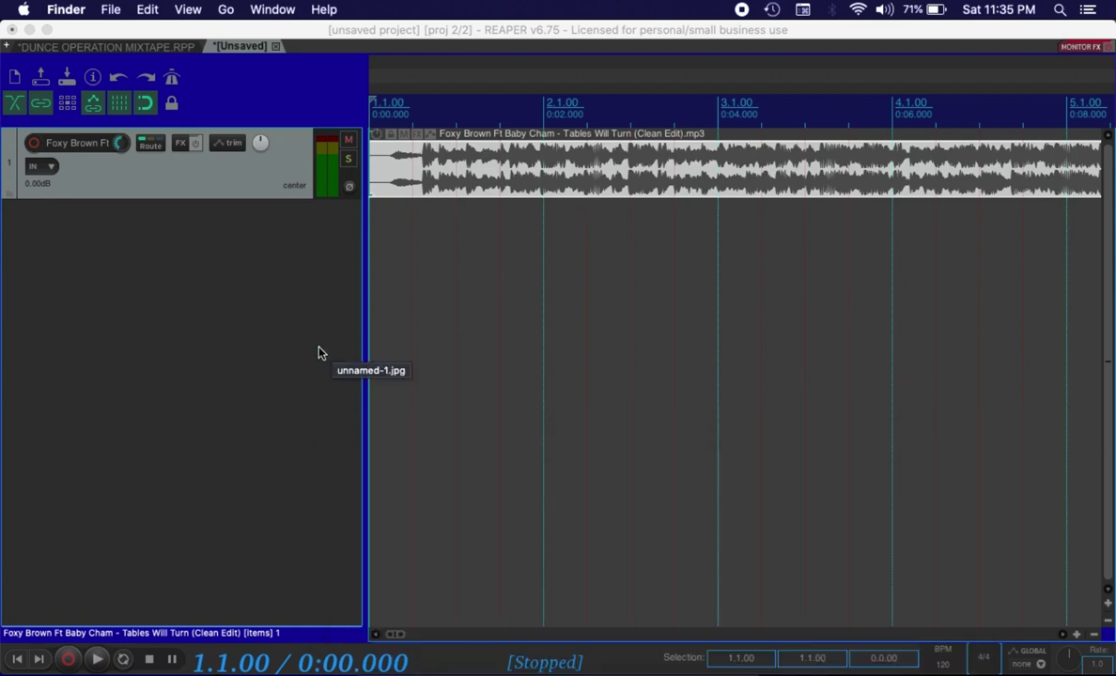
pyautogui.click(186, 380)
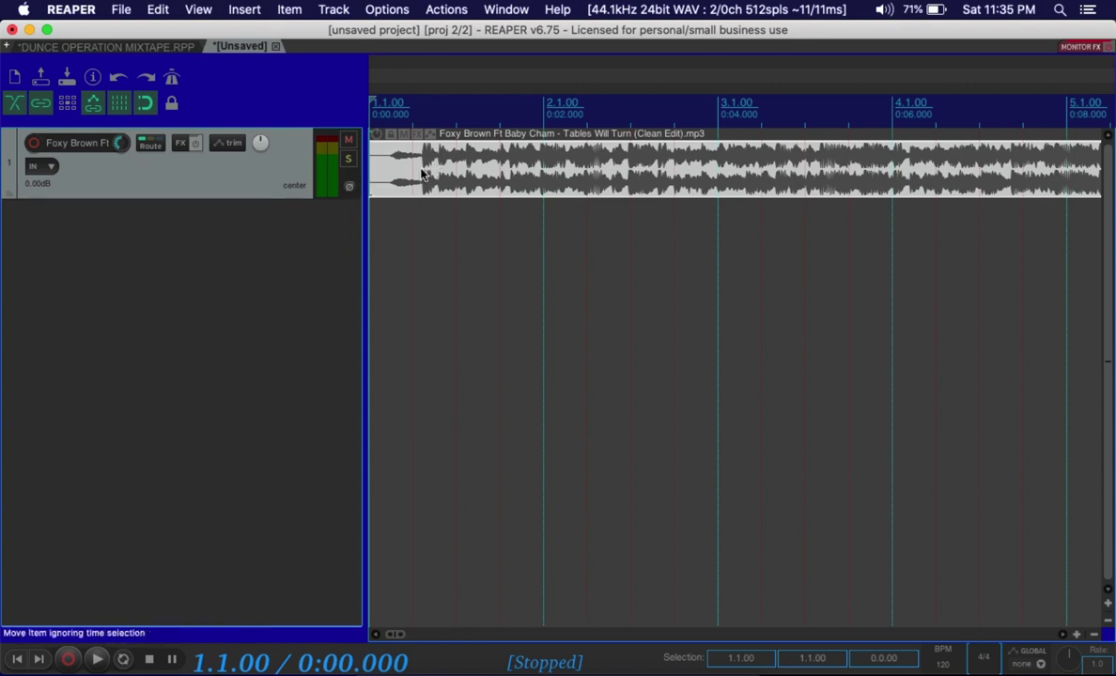
# Step: Set the project tempo to 100 BPM
pyautogui.click(564, 155)
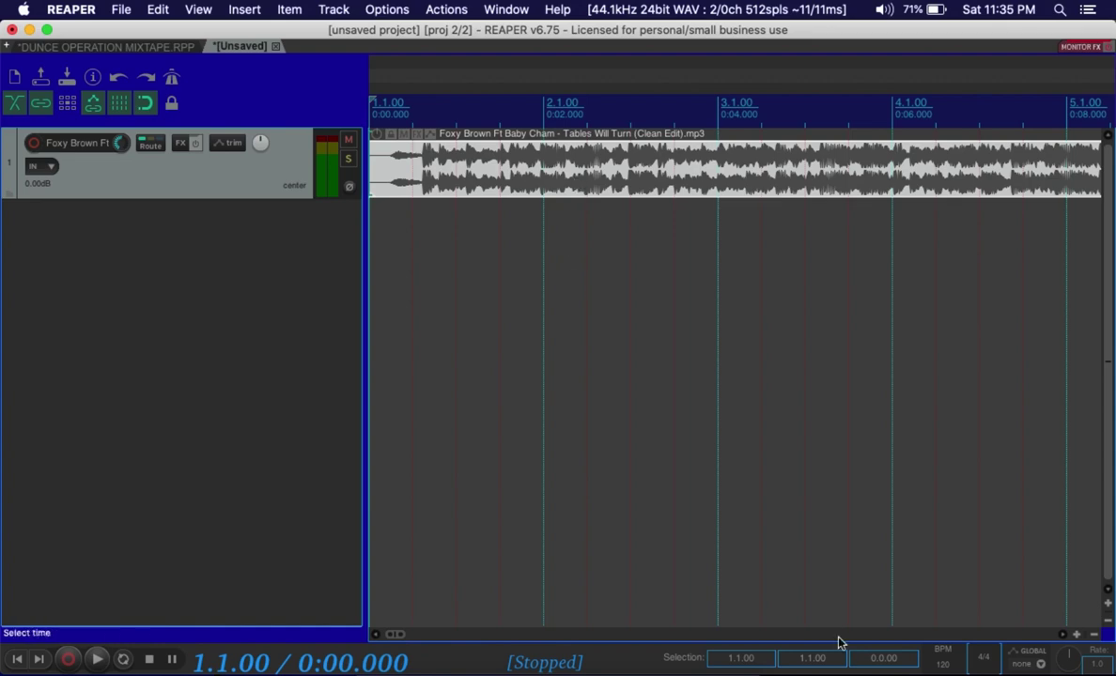
pyautogui.click(942, 665)
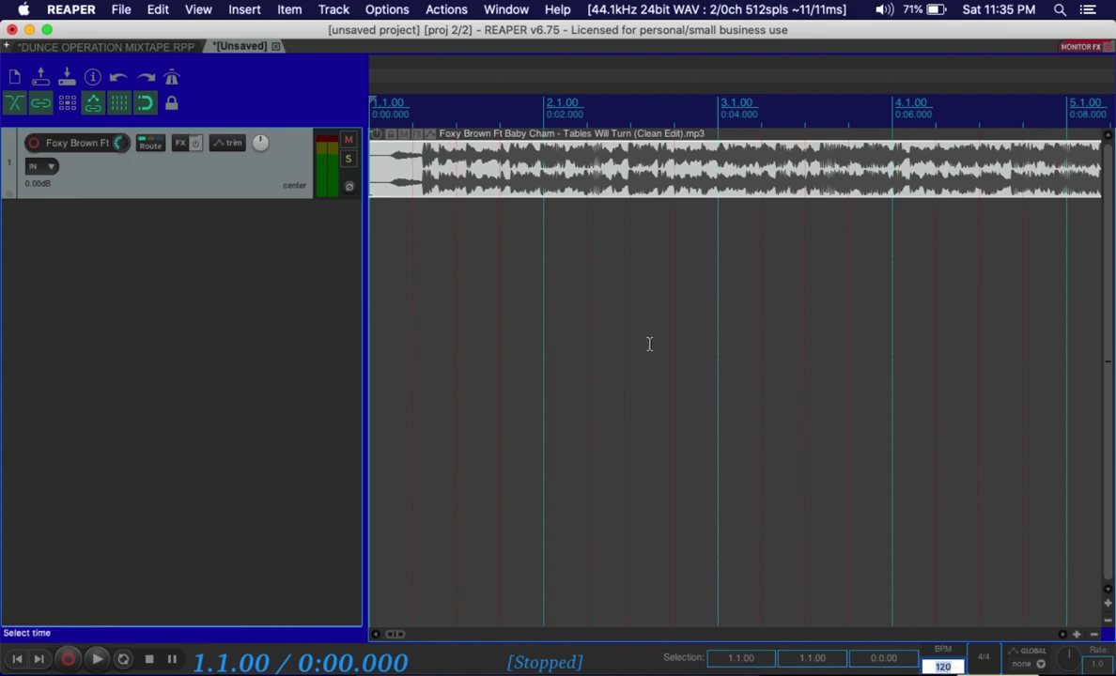
pyautogui.click(469, 143)
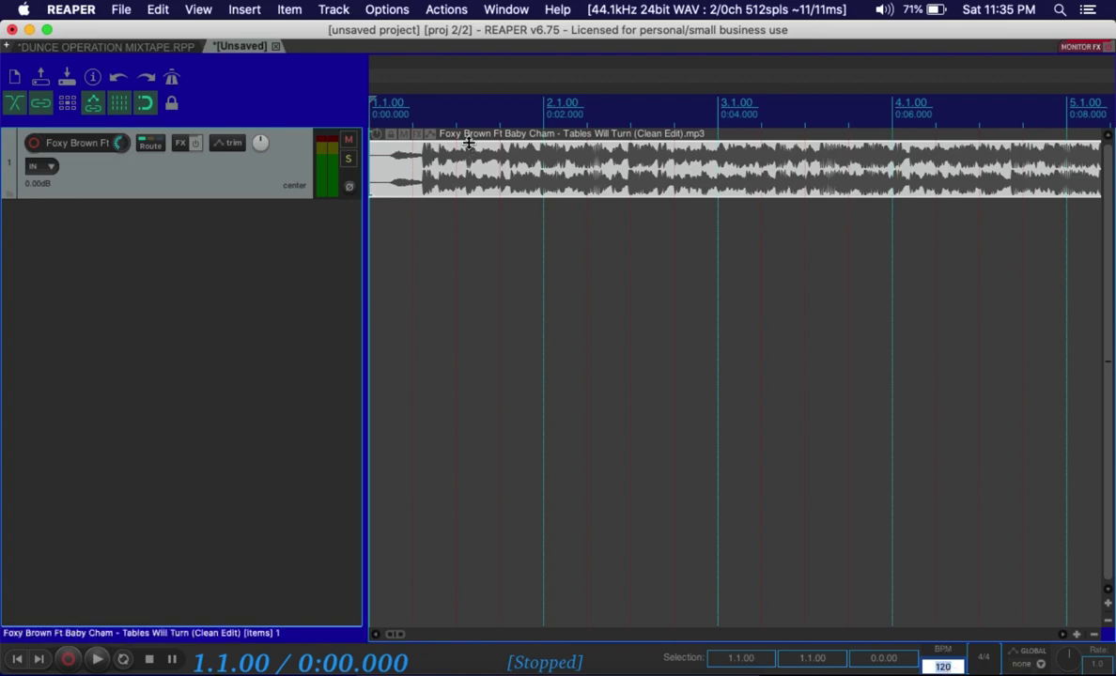
pyautogui.write('100')
pyautogui.press('Return')
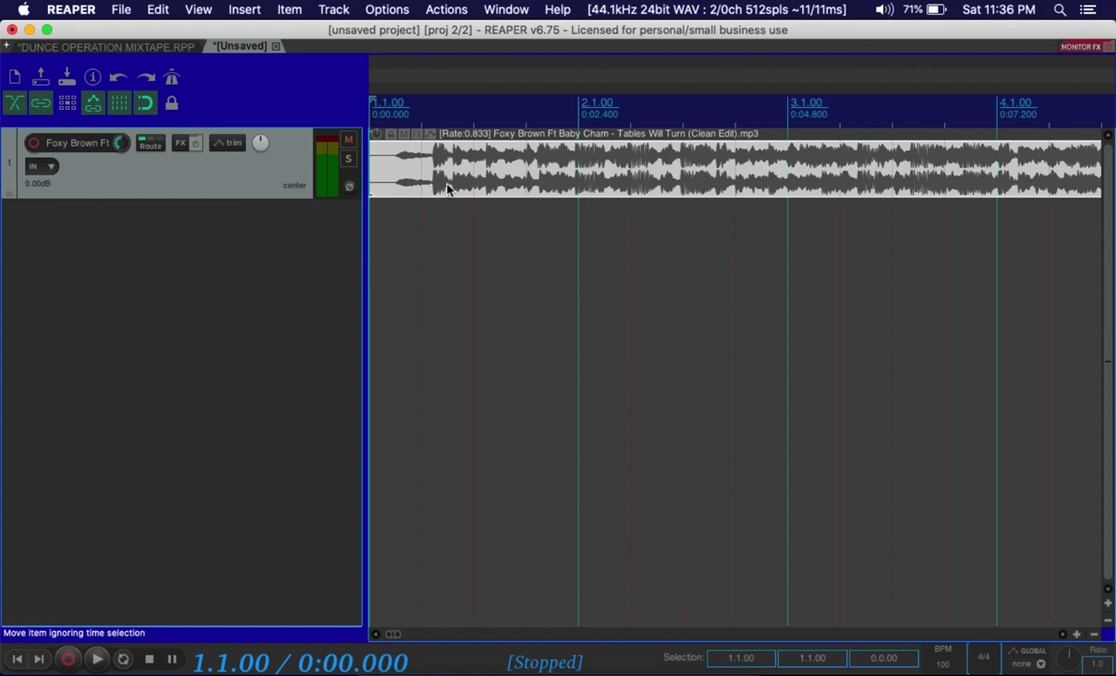
# Step: Set the playback rate of the Foxy Brown song item to 1 in its media item properties
pyautogui.click(225, 186)
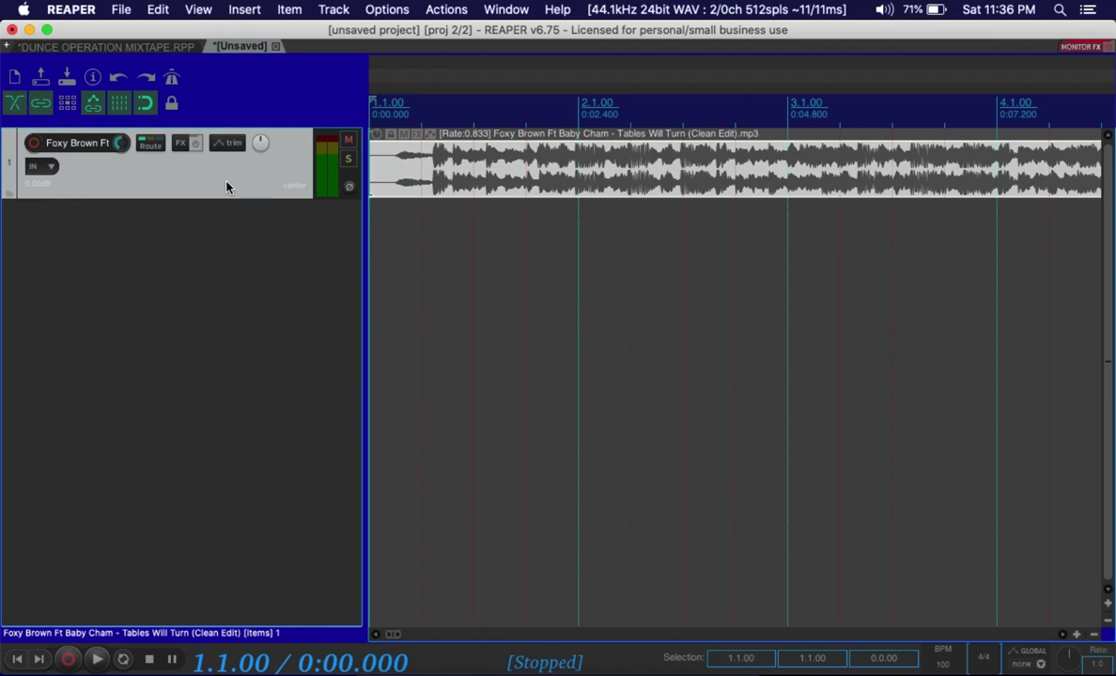
pyautogui.doubleClick(429, 182)
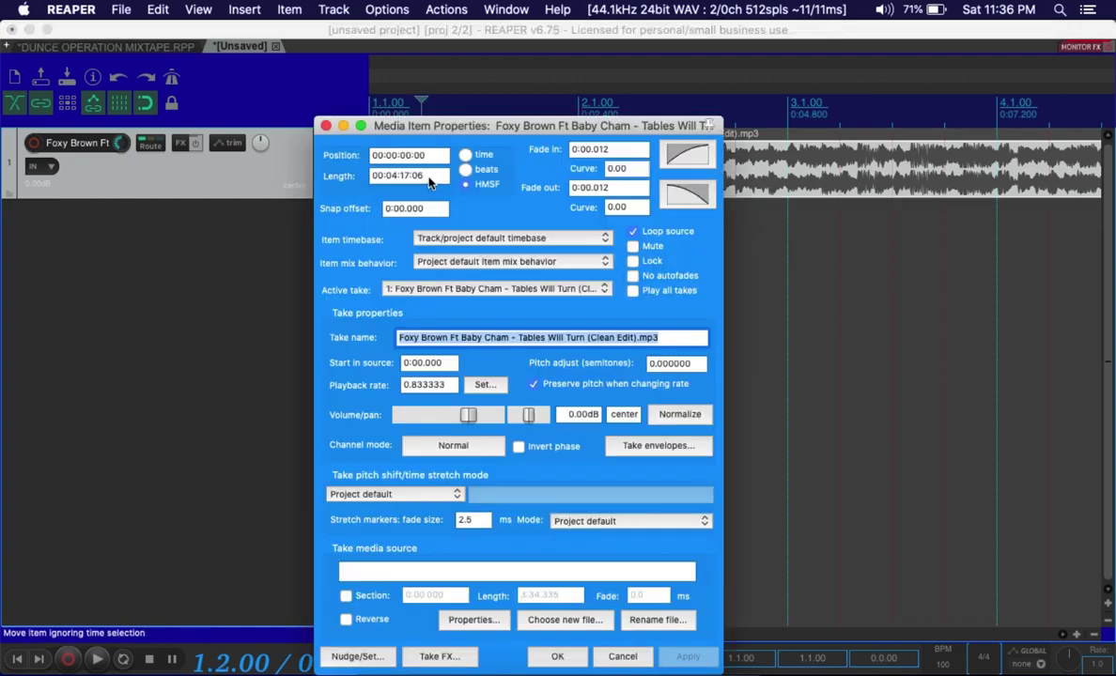
pyautogui.doubleClick(427, 385)
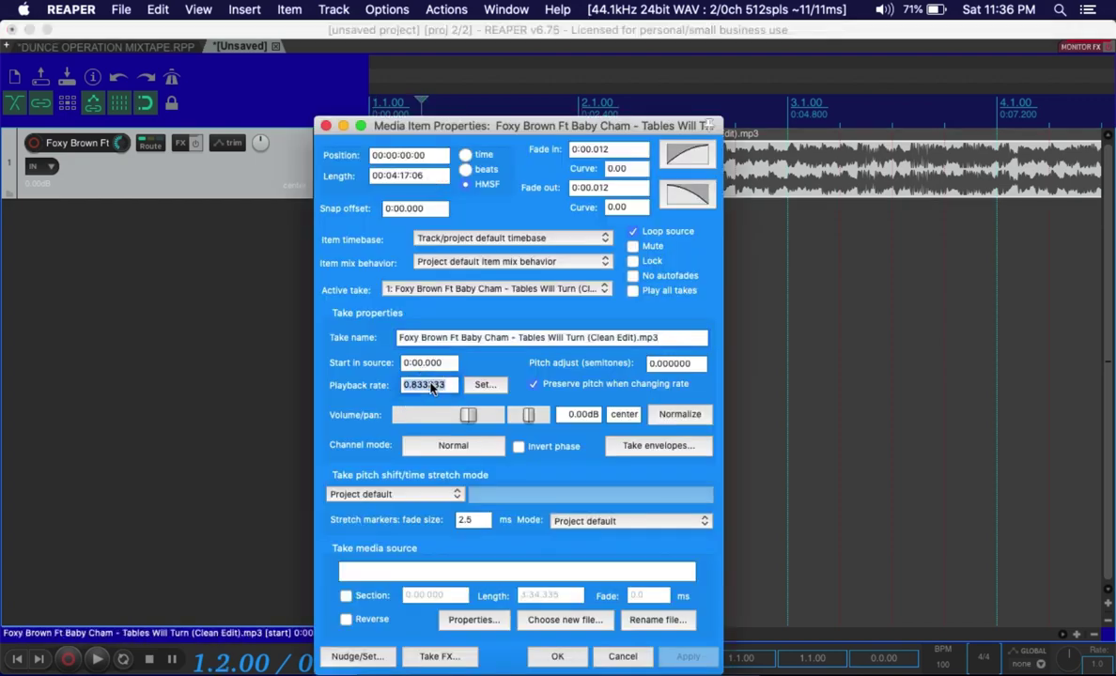
pyautogui.write('1')
pyautogui.press('Return')
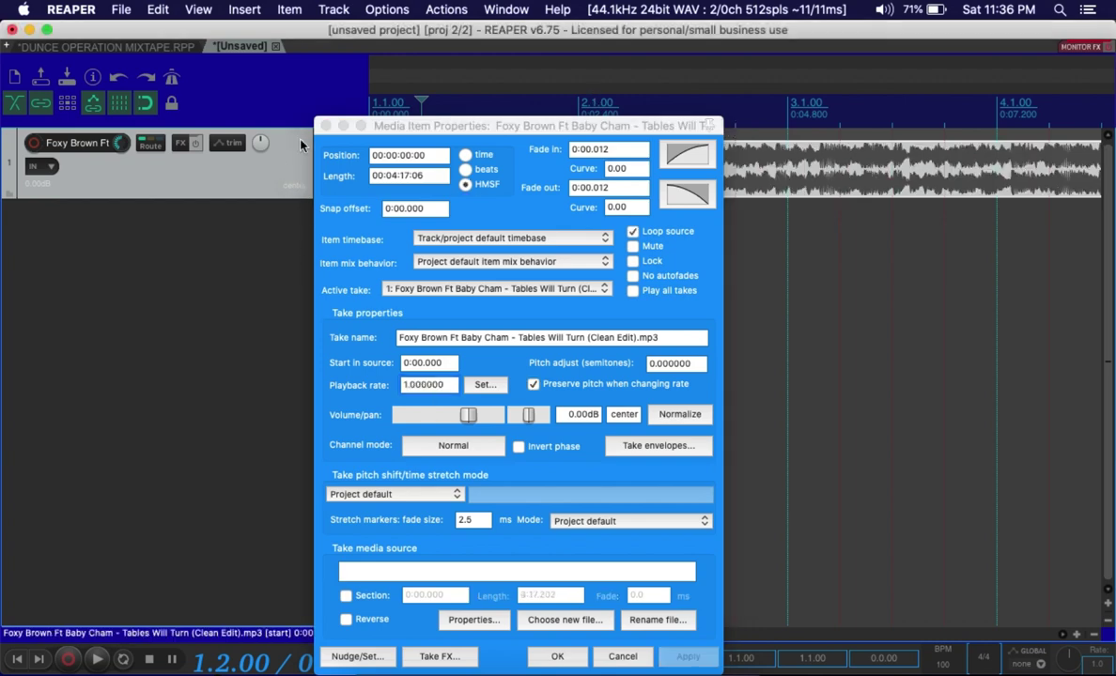
pyautogui.click(325, 125)
# Step: Move the Foxy Brown song item to 0:01.800 on the timeline and delete its track
pyautogui.moveTo(455, 169); pyautogui.dragTo(622, 175)
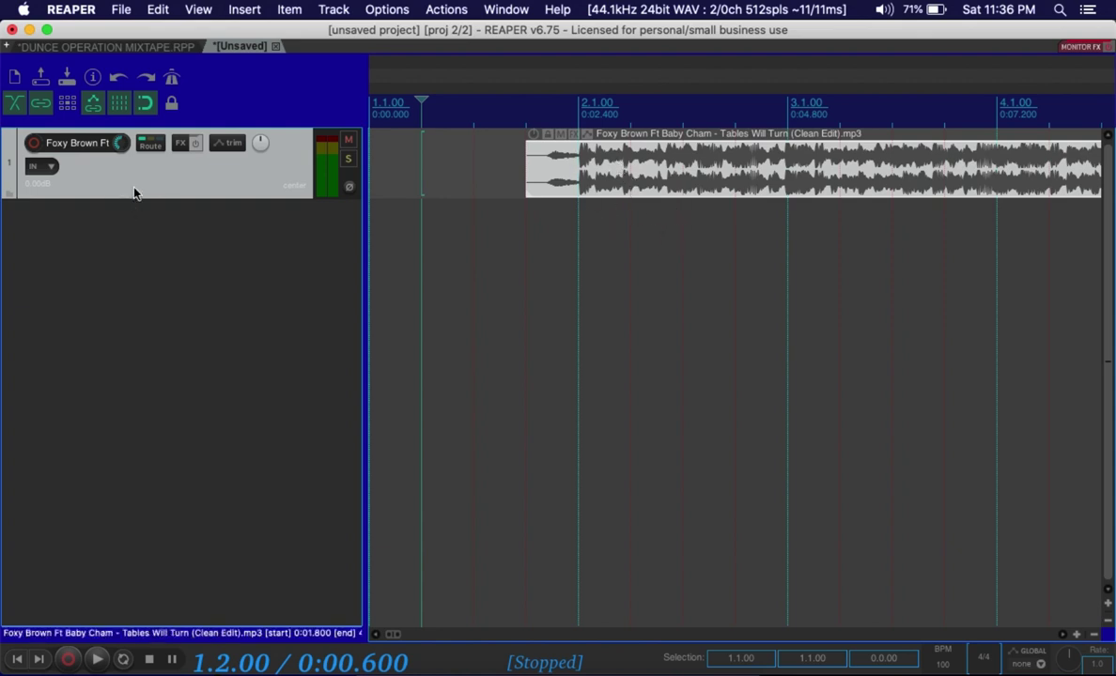
pyautogui.press('Delete')
pyautogui.press('Return')
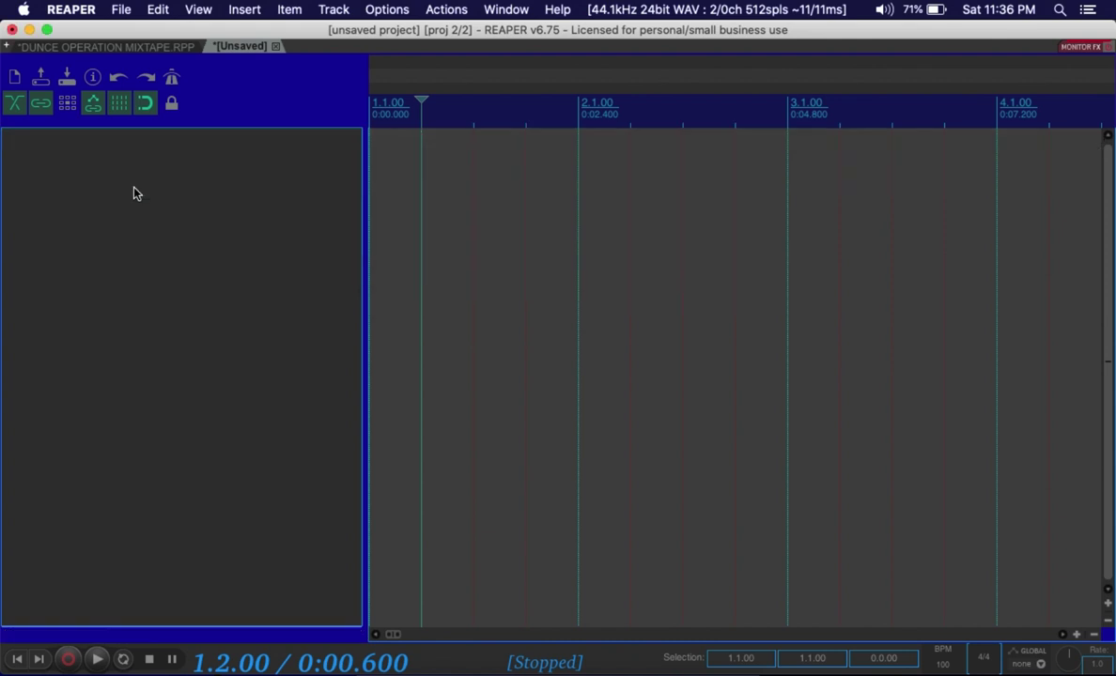
# Step: Switch the grid lines off and on again, and do the same for snapping
pyautogui.click(122, 110)
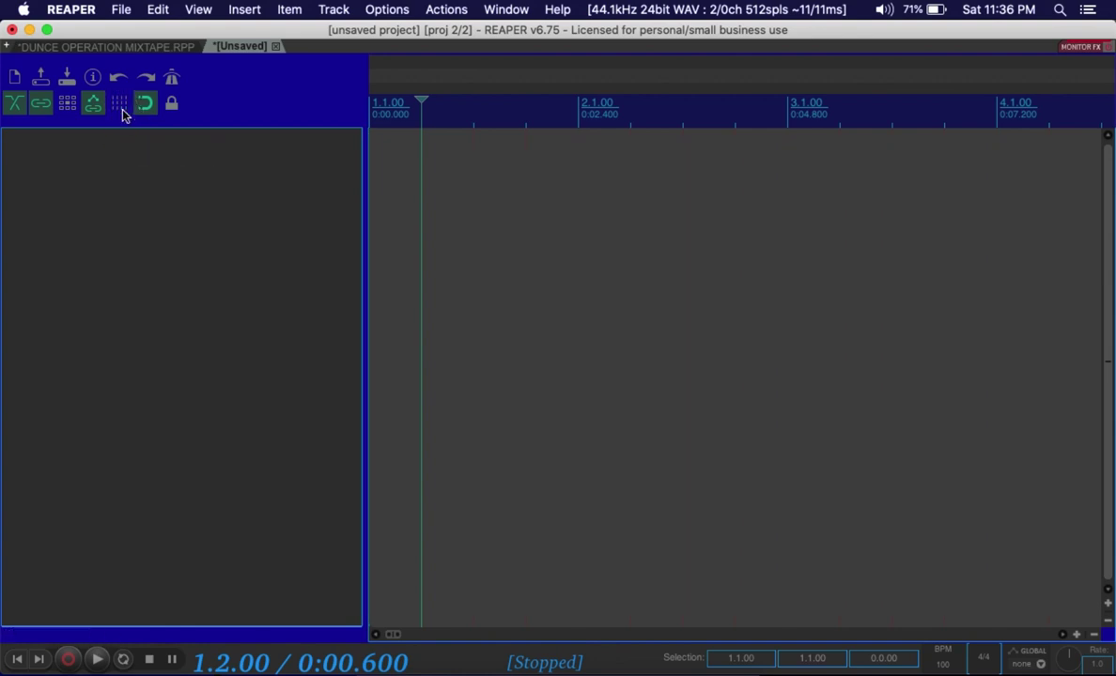
pyautogui.click(122, 110)
pyautogui.click(146, 109)
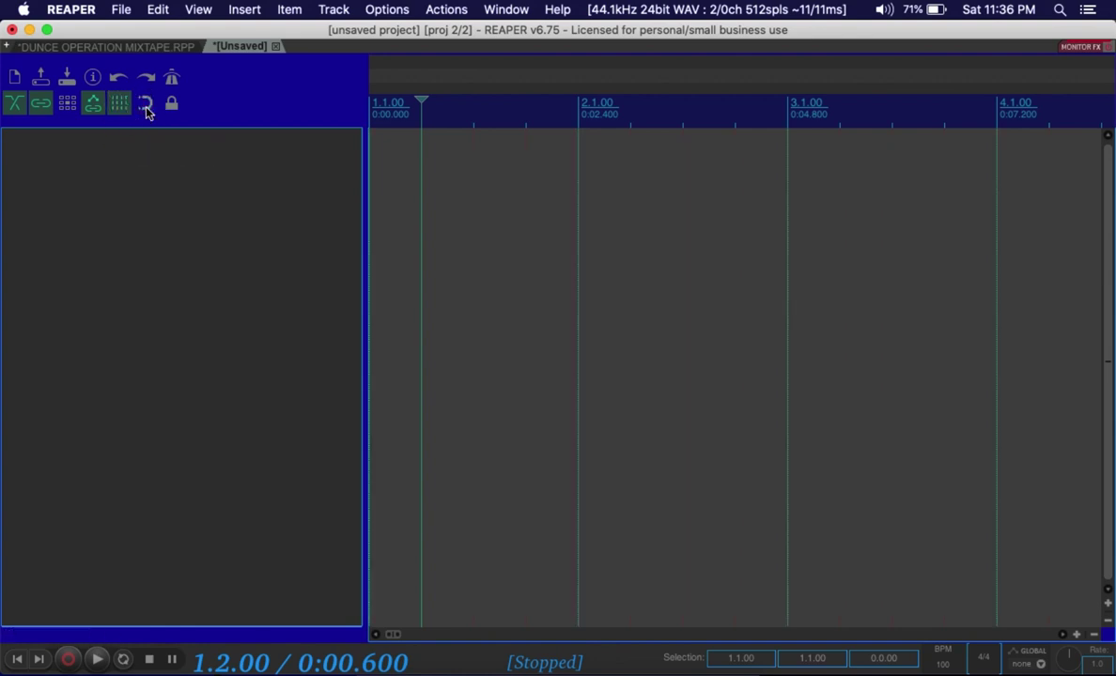
pyautogui.click(145, 107)
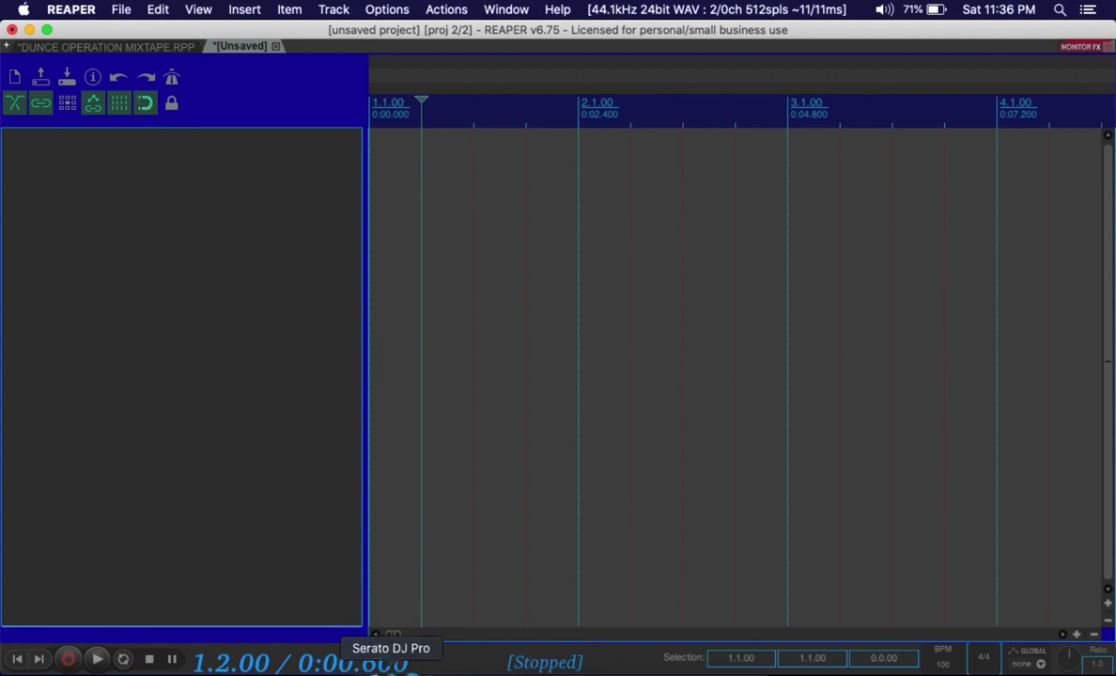
# Step: Import Iwaata-Money_Maker.mp3 from the Music folder in Finder onto a new track
pyautogui.click(361, 662)
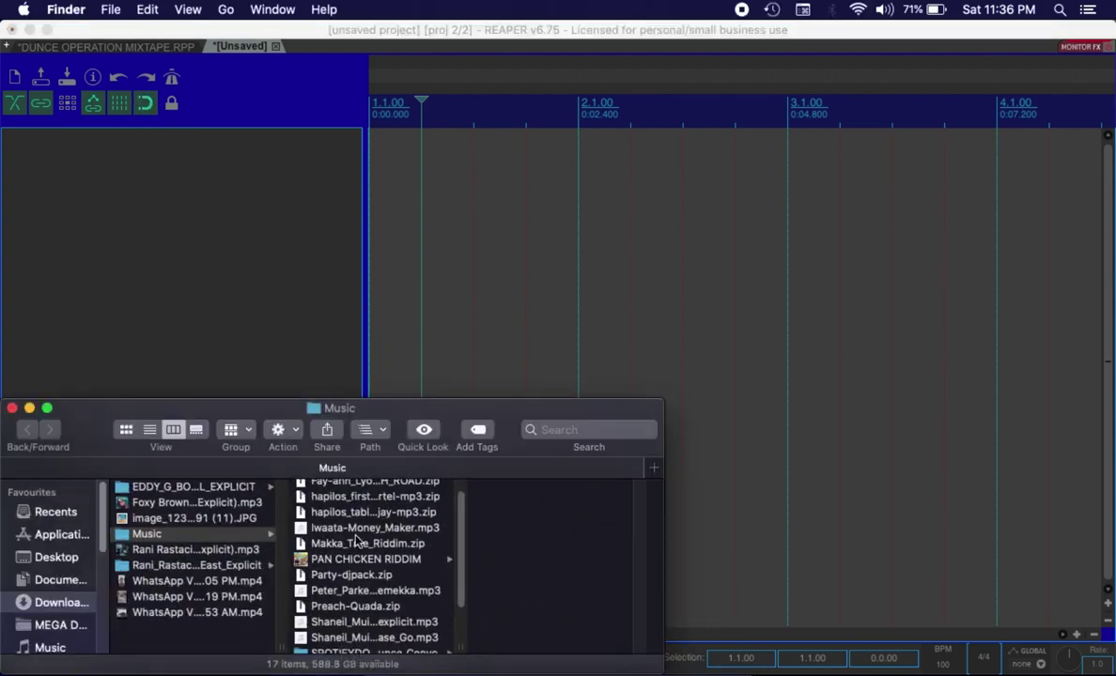
pyautogui.click(330, 529)
pyautogui.moveTo(330, 529); pyautogui.dragTo(175, 193)
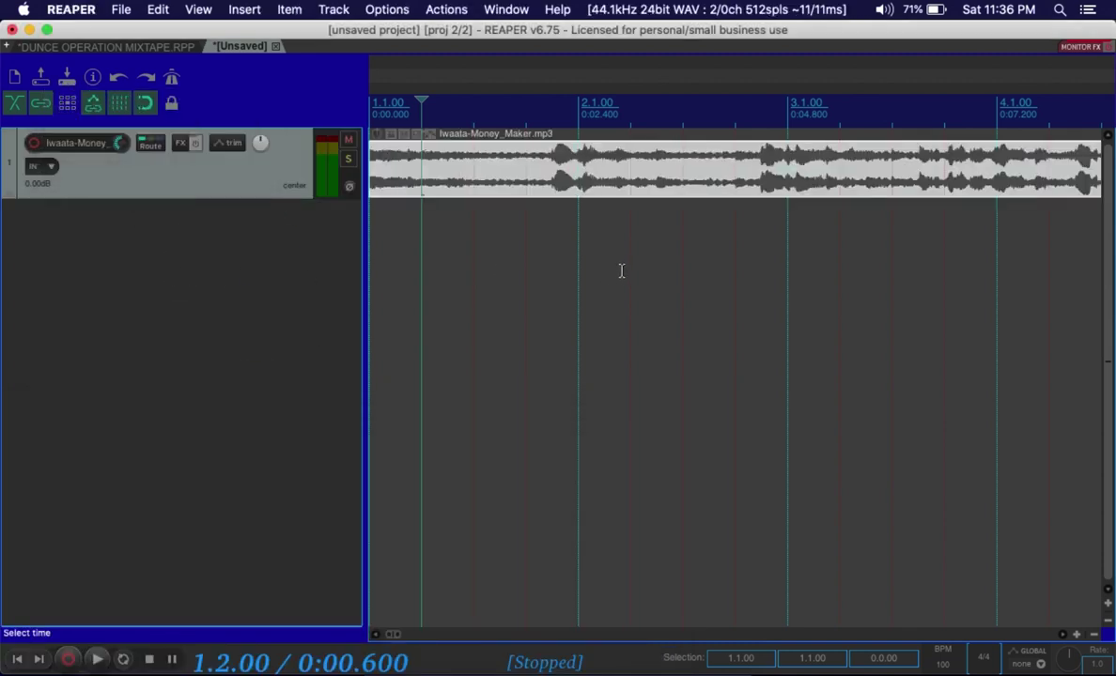
# Step: Move the Iwaata-Money_Maker item to 2.1.00, and to about 0:02.280 with snapping temporarily off
pyautogui.moveTo(498, 188); pyautogui.dragTo(580, 154)
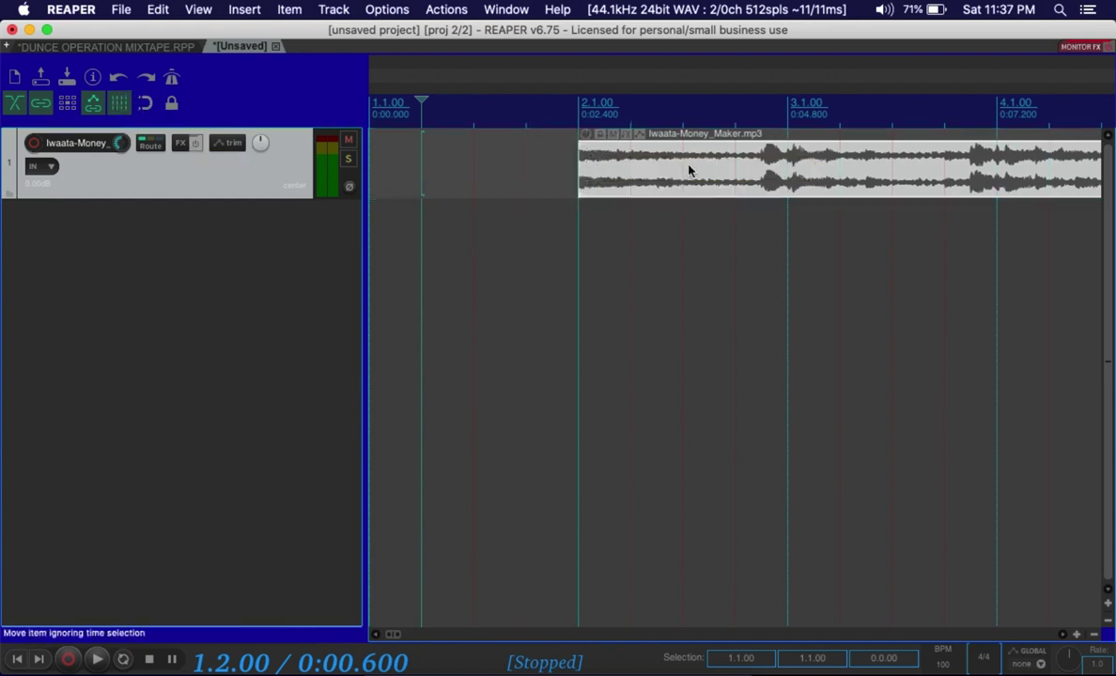
pyautogui.moveTo(659, 172)
pyautogui.mouseDown()
pyautogui.moveTo(631, 171)
pyautogui.moveTo(660, 153)
pyautogui.mouseUp()
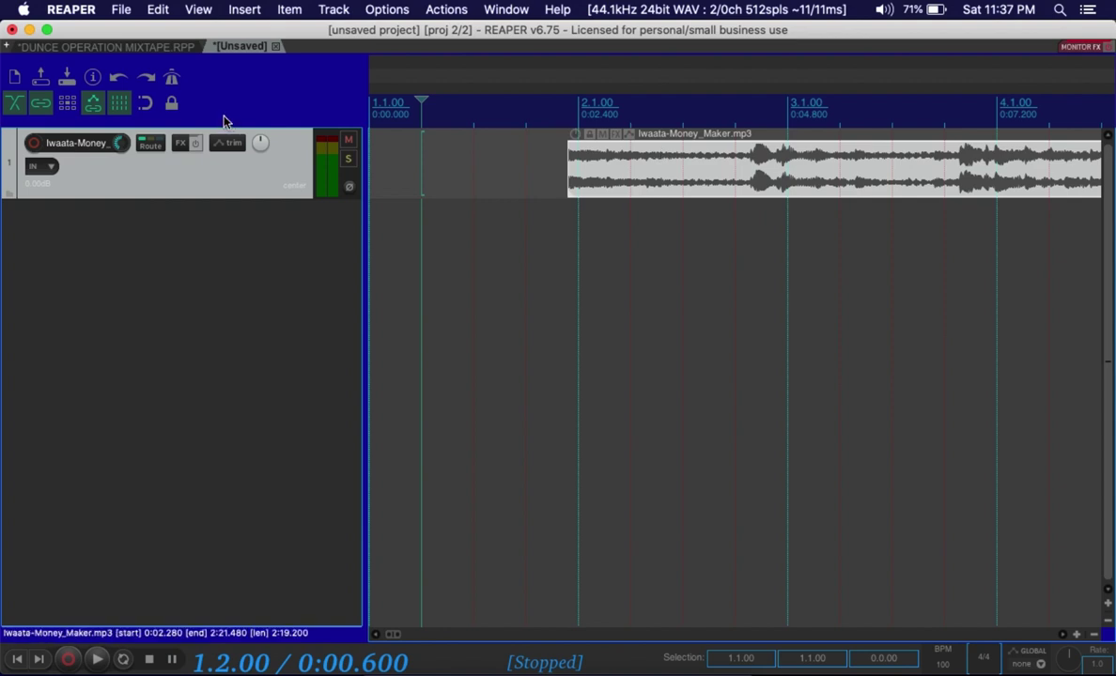
pyautogui.click(148, 105)
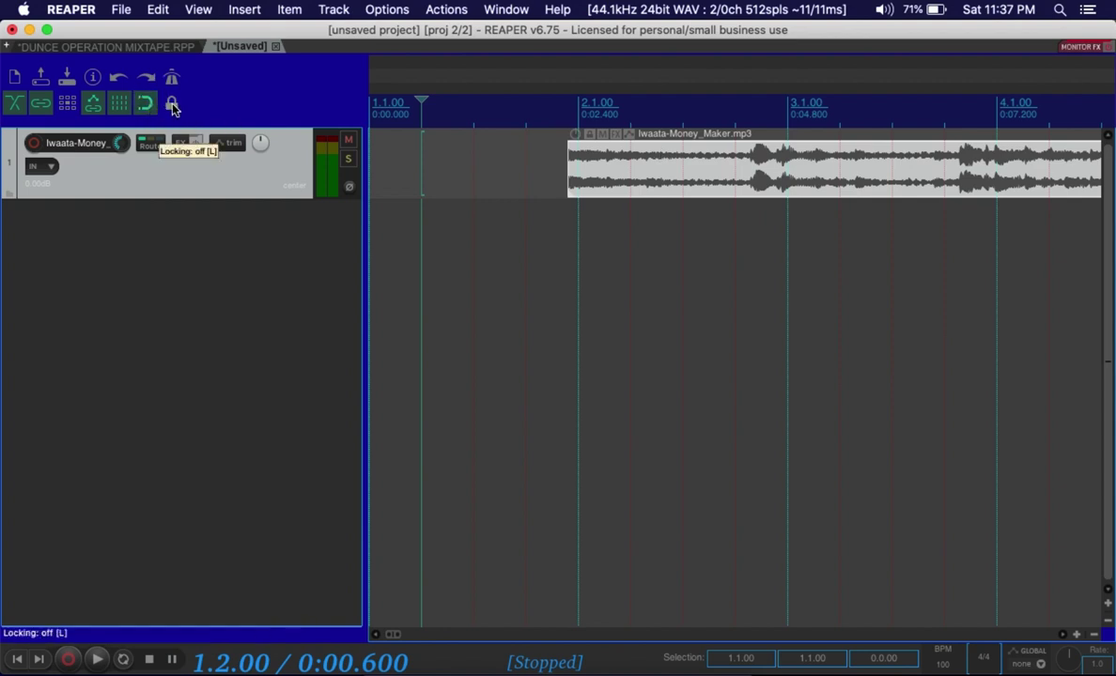
# Step: Enable locking and move the Iwaata-Money_Maker item back to the project start at 0:00.000
pyautogui.click(173, 106)
pyautogui.moveTo(580, 176); pyautogui.dragTo(380, 174)
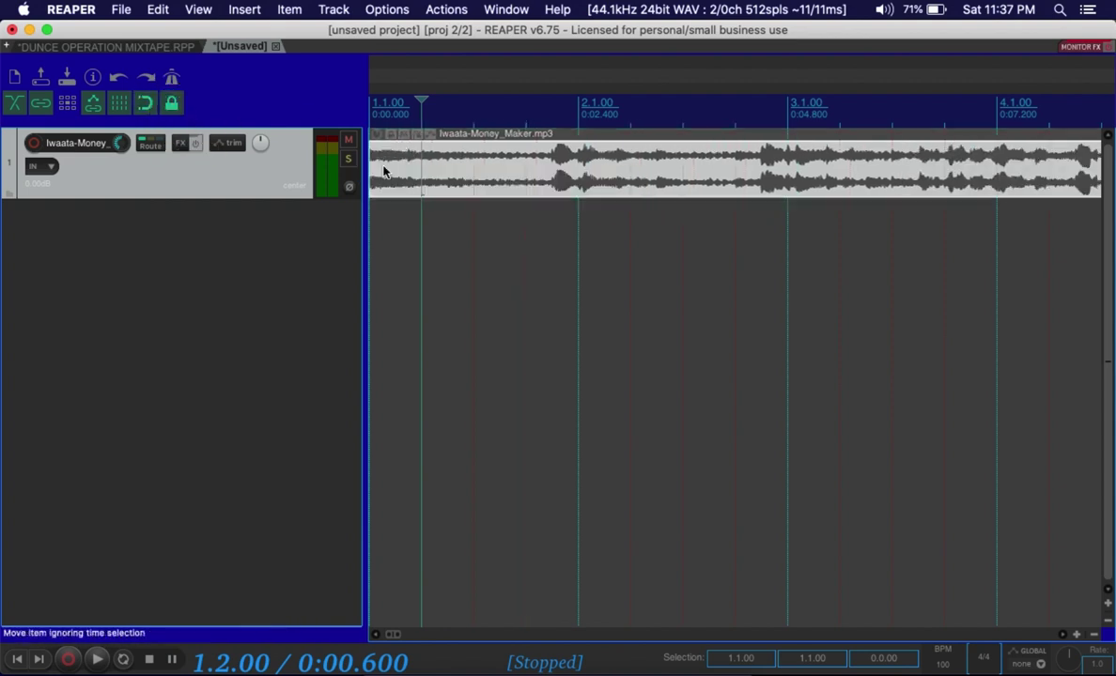
pyautogui.click(172, 106)
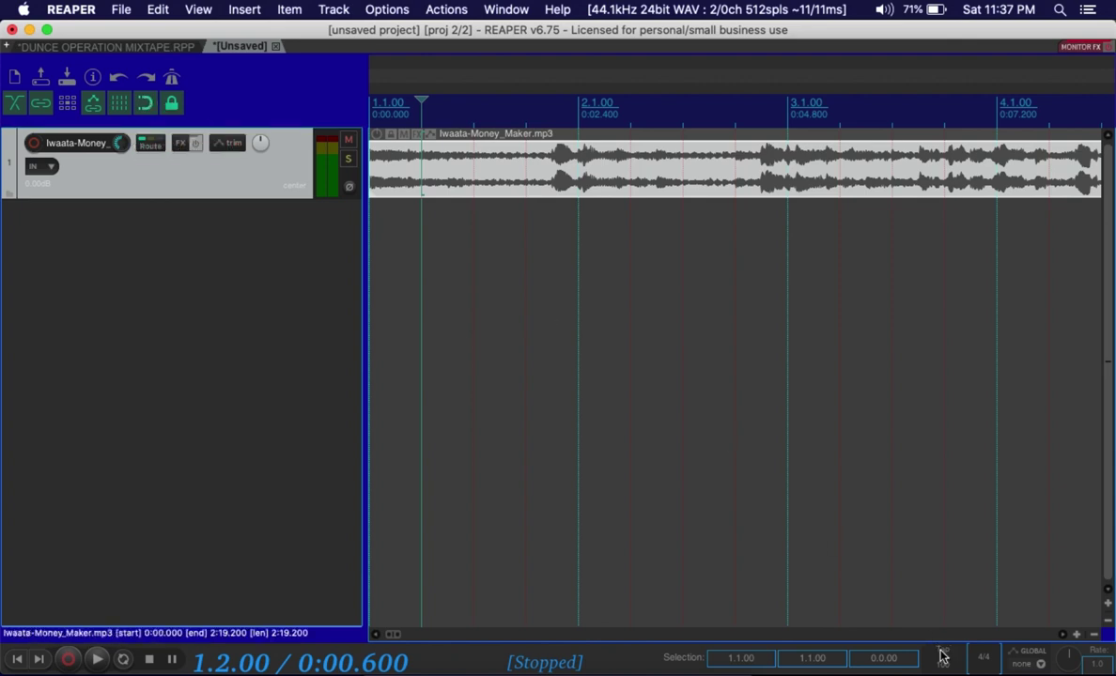
# Step: Vary the project tempo down and up, bringing it to 112 BPM
pyautogui.scroll(-6, 944, 662)
pyautogui.scroll(10, 954, 662)
pyautogui.scroll(-5, 954, 662)
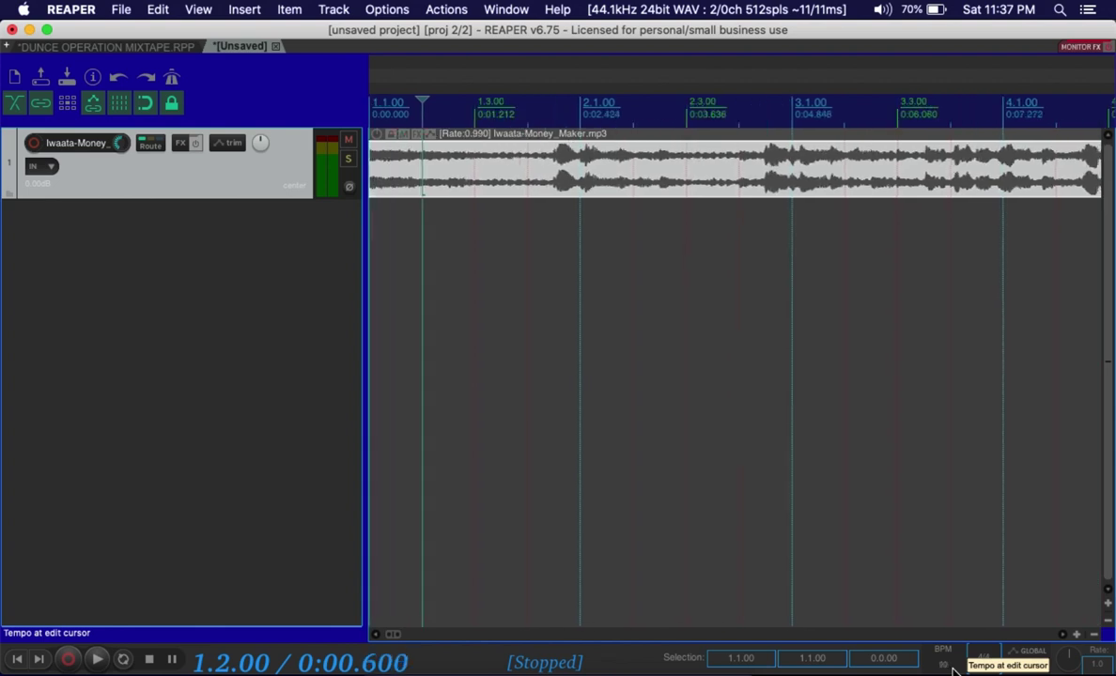
pyautogui.scroll(6, 954, 663)
pyautogui.scroll(-1, 953, 663)
pyautogui.scroll(-4, 954, 662)
pyautogui.scroll(6, 953, 662)
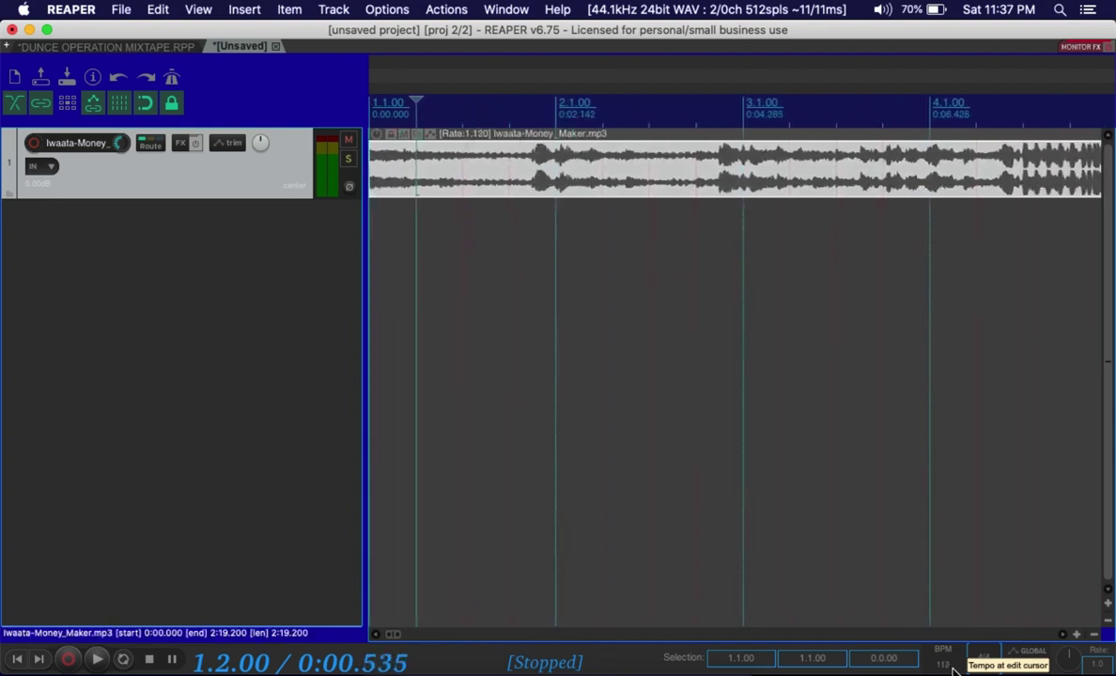
# Step: Lower the project tempo to 105 BPM and audition the song with the time signature set to 4/16
pyautogui.scroll(-6, 953, 662)
pyautogui.scroll(-1, 947, 664)
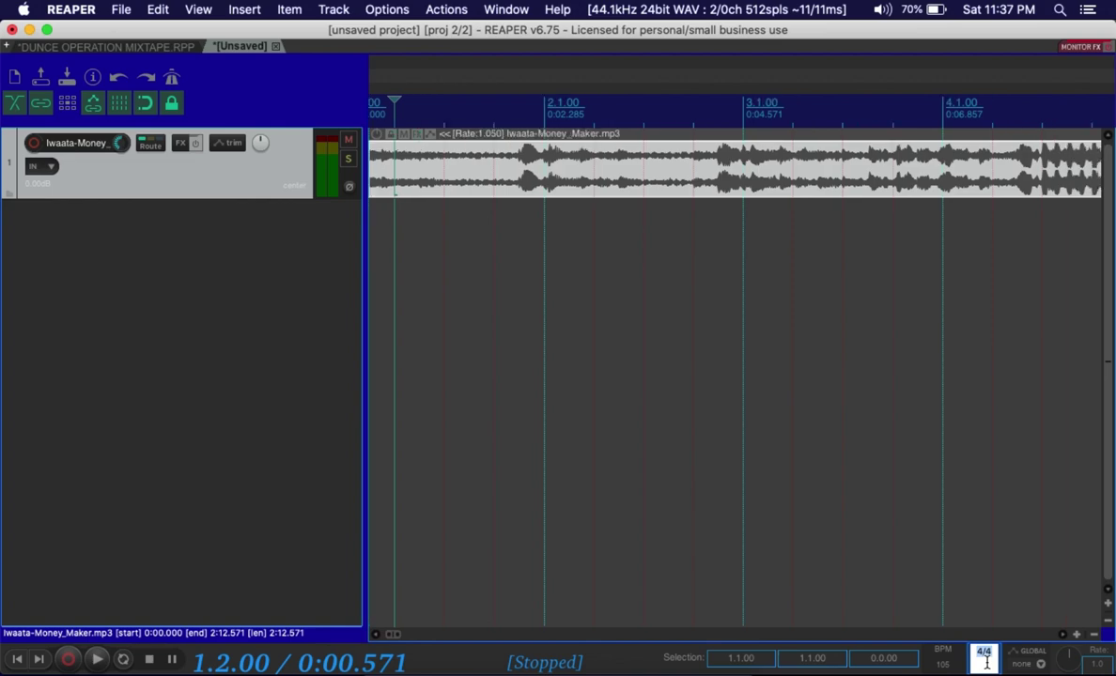
pyautogui.click(986, 660)
pyautogui.press('BackSpace')
pyautogui.write('16')
pyautogui.press('Return')
pyautogui.press('space')
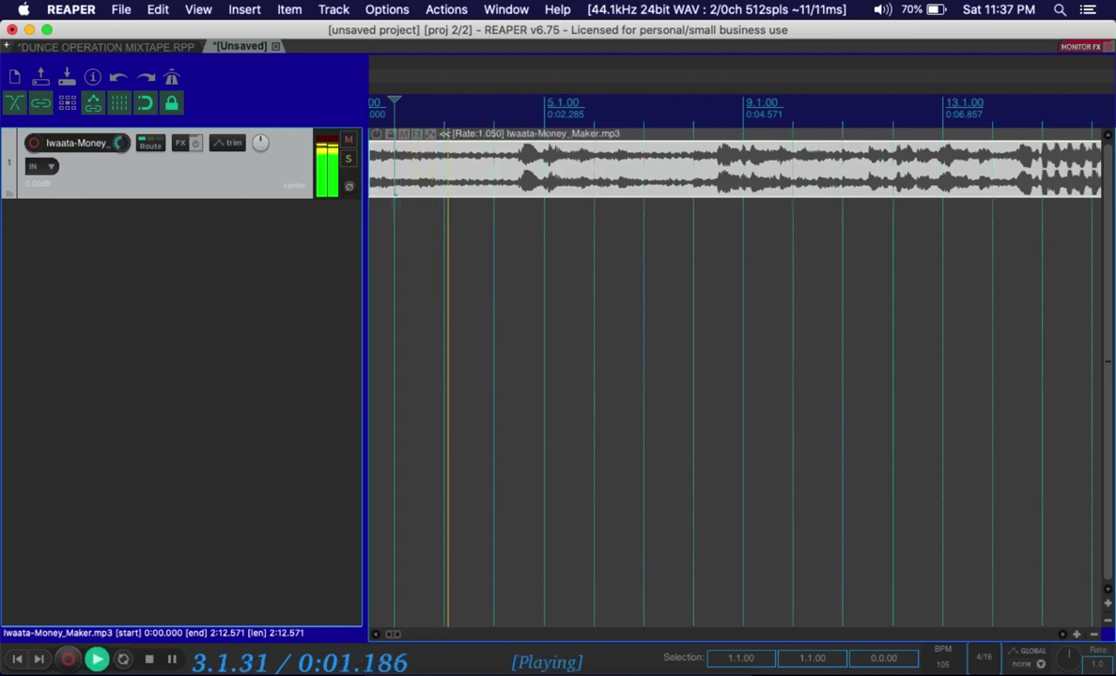
pyautogui.press('space')
# Step: Undo the time signature change and the preceding tempo changes
pyautogui.press('super+z')
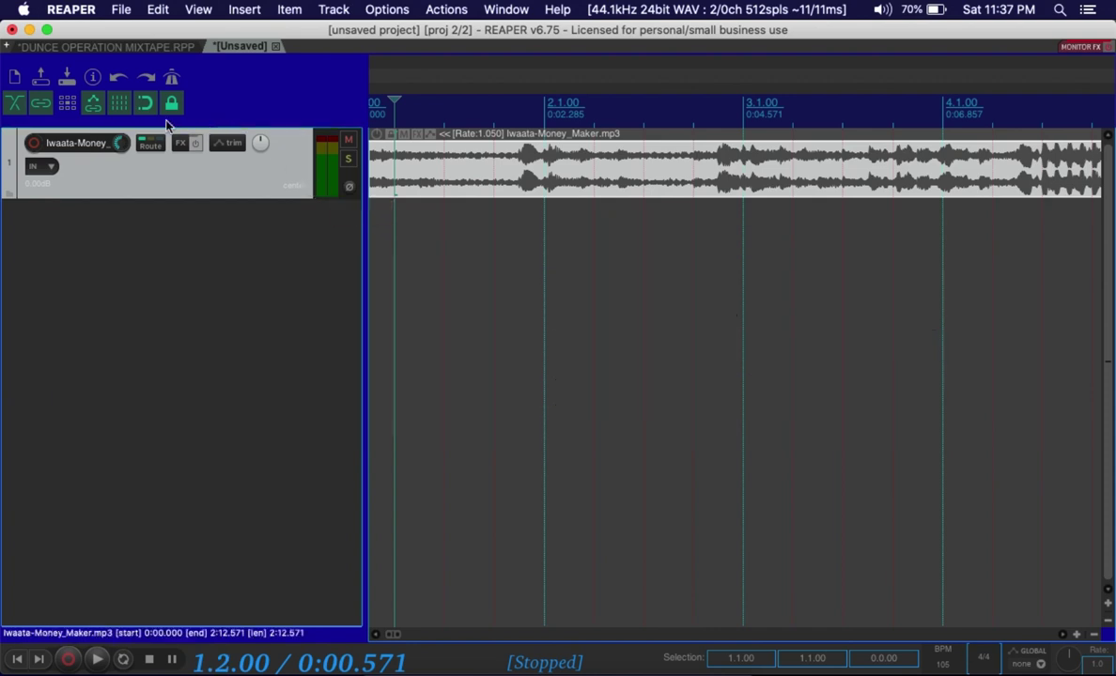
pyautogui.press('super+z')
pyautogui.press('super+z')
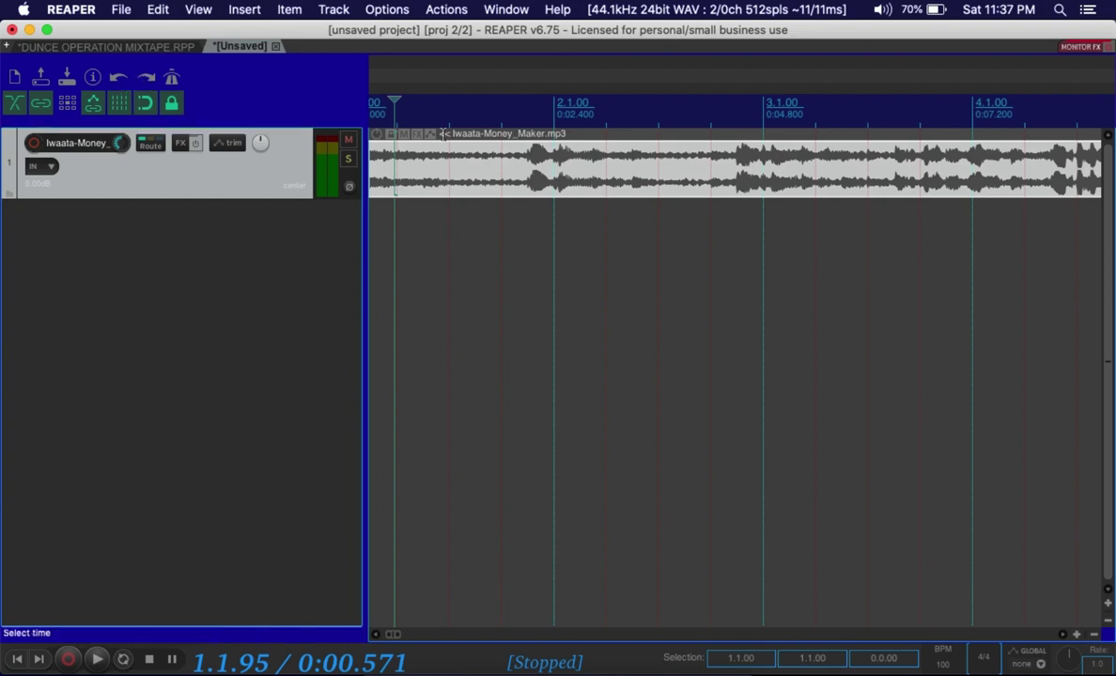
# Step: Zoom the timeline to show about ten measures from the project start and reduce the track height
pyautogui.press('Home')
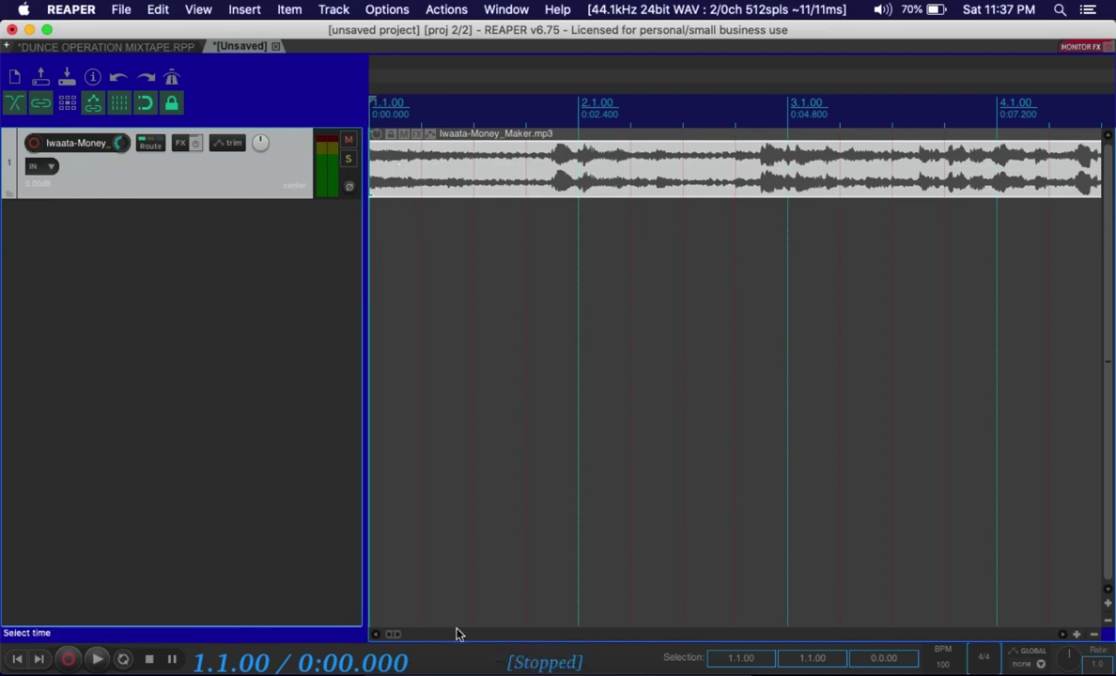
pyautogui.click(1095, 635)
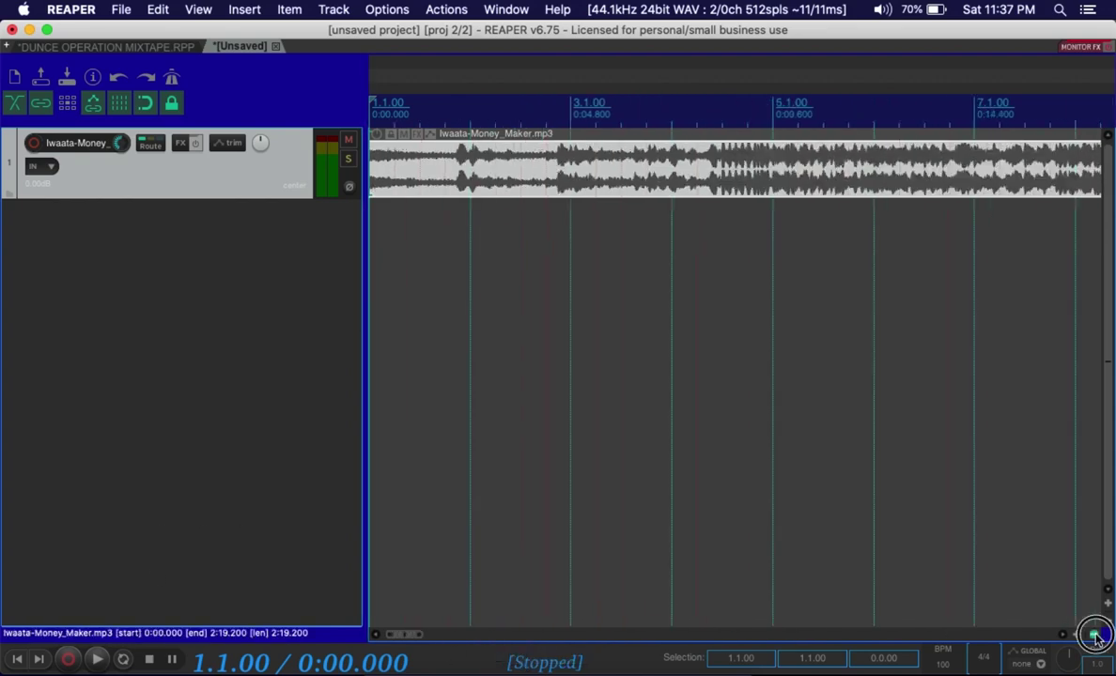
pyautogui.click(1094, 635)
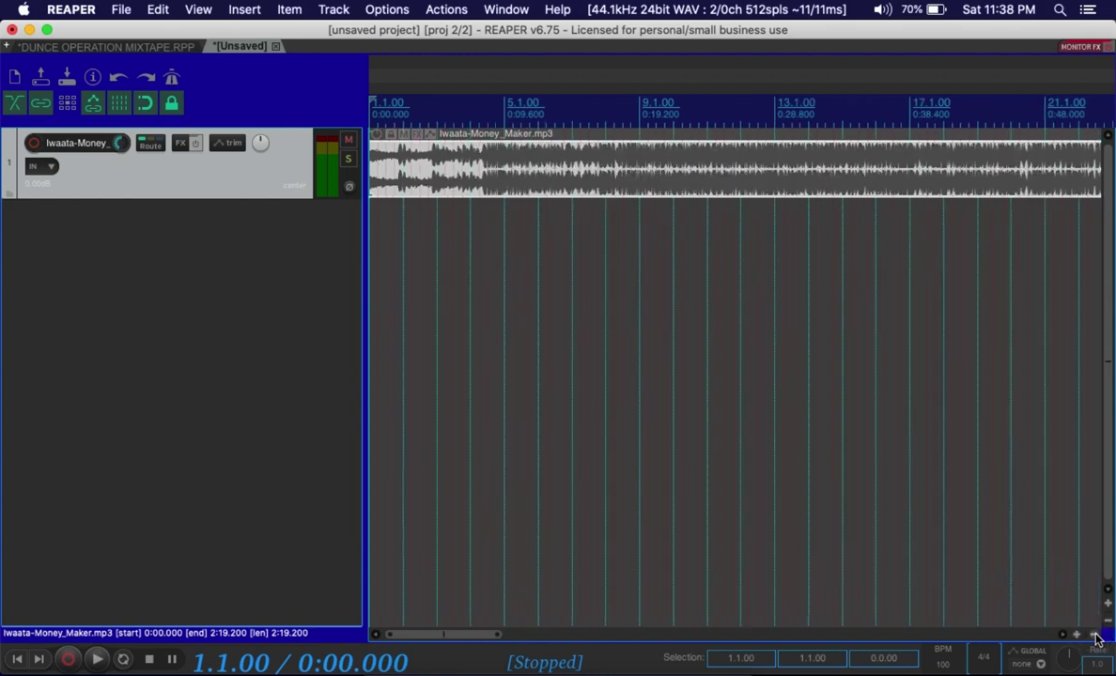
pyautogui.click(1078, 637)
pyautogui.click(1078, 637)
pyautogui.click(1079, 637)
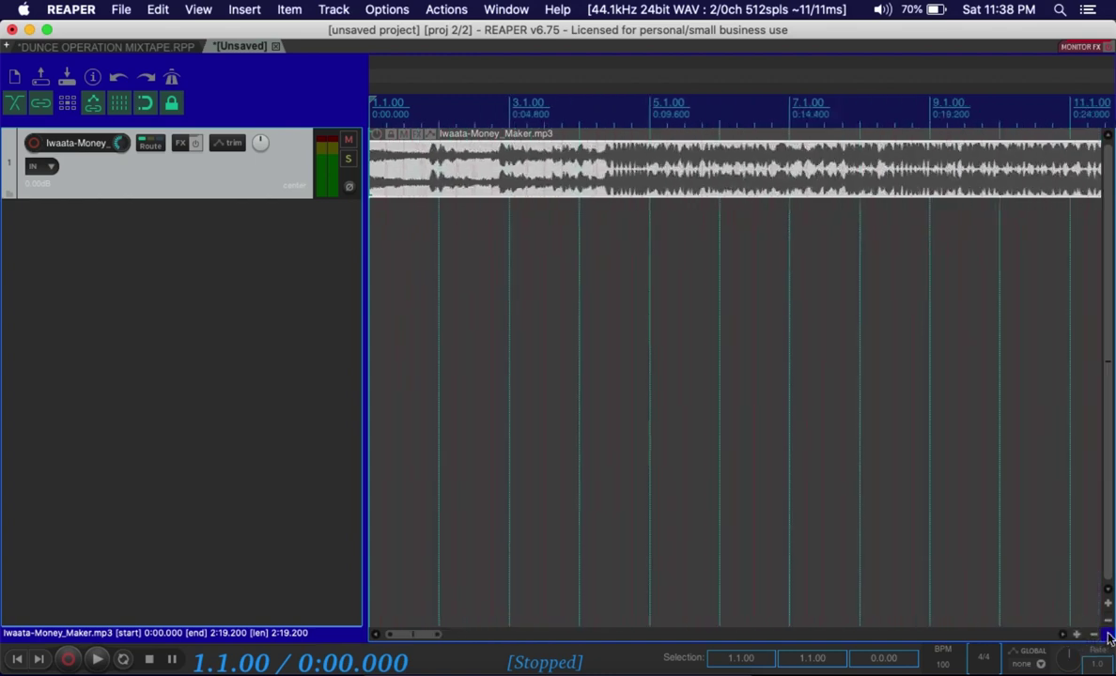
pyautogui.click(1107, 619)
pyautogui.click(1107, 620)
pyautogui.click(1107, 620)
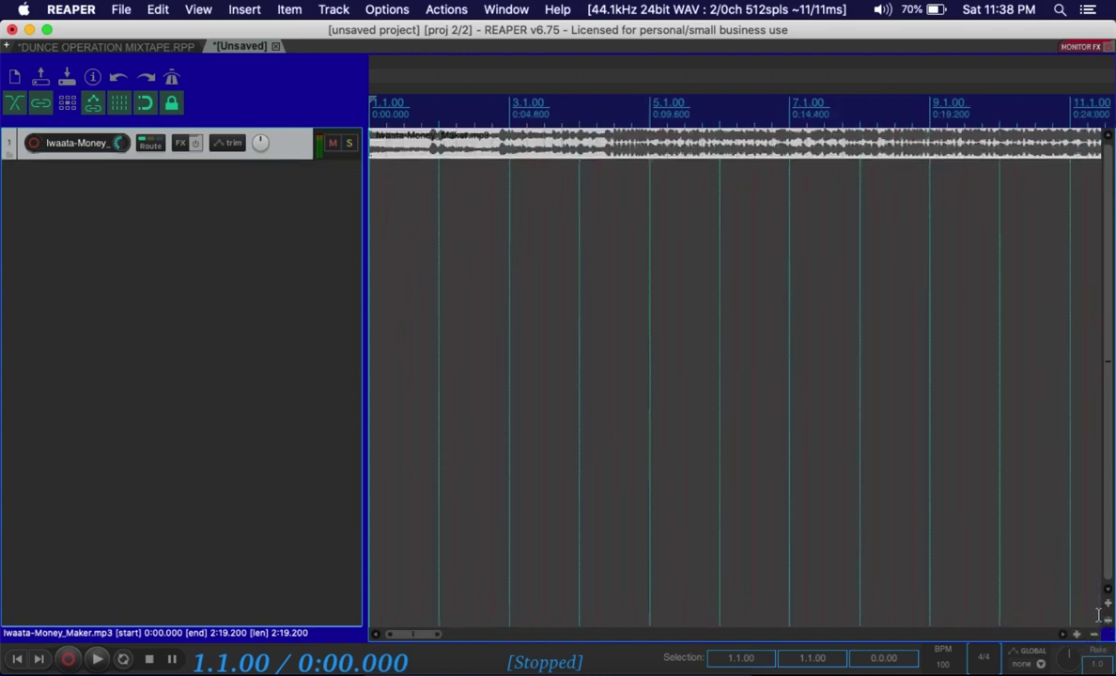
# Step: Duplicate the Iwaata-Money_Maker track repeatedly to build a stack of more than thirty copies
pyautogui.click(292, 153)
pyautogui.press('super+alt+d')
pyautogui.press('super+alt+d')
pyautogui.press('super+alt+d')
pyautogui.press('super+alt+d')
pyautogui.press('super+alt+d')
pyautogui.press('super+alt+d')
pyautogui.press('super+alt+d')
pyautogui.press('super+alt+d')
pyautogui.press('super+alt+d')
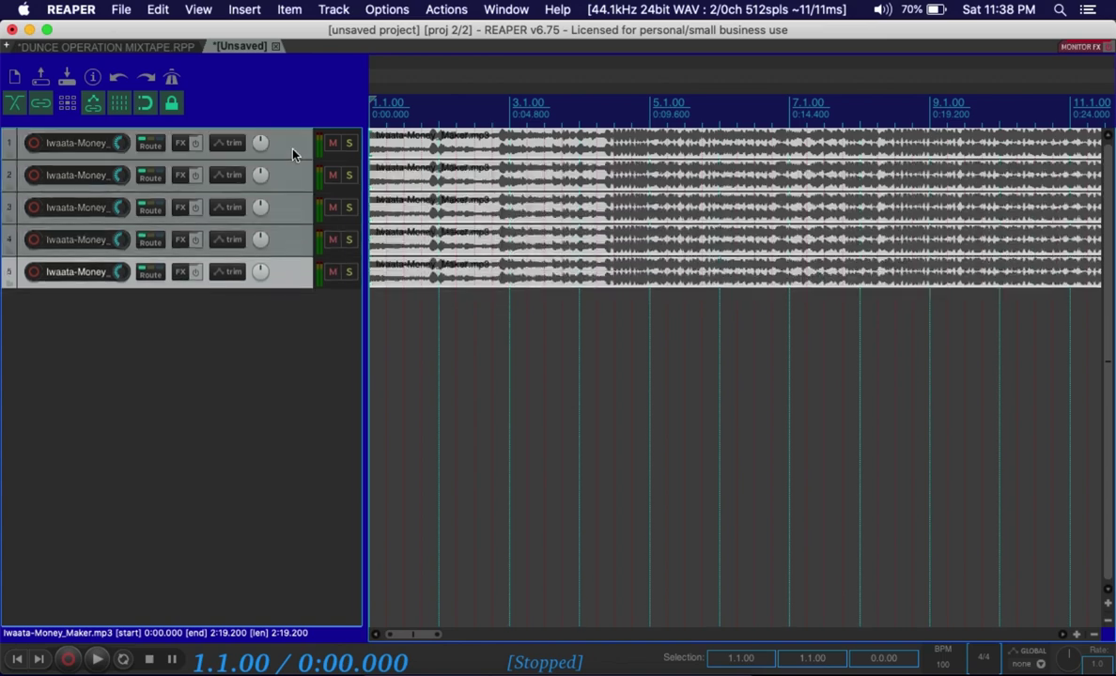
pyautogui.press('super+alt+d')
pyautogui.press('super+alt+d')
pyautogui.press('super+alt+d')
pyautogui.press('super+alt+d')
pyautogui.press('super+alt+d')
pyautogui.press('super+alt+d')
pyautogui.press('super+alt+d')
pyautogui.press('super+alt+d')
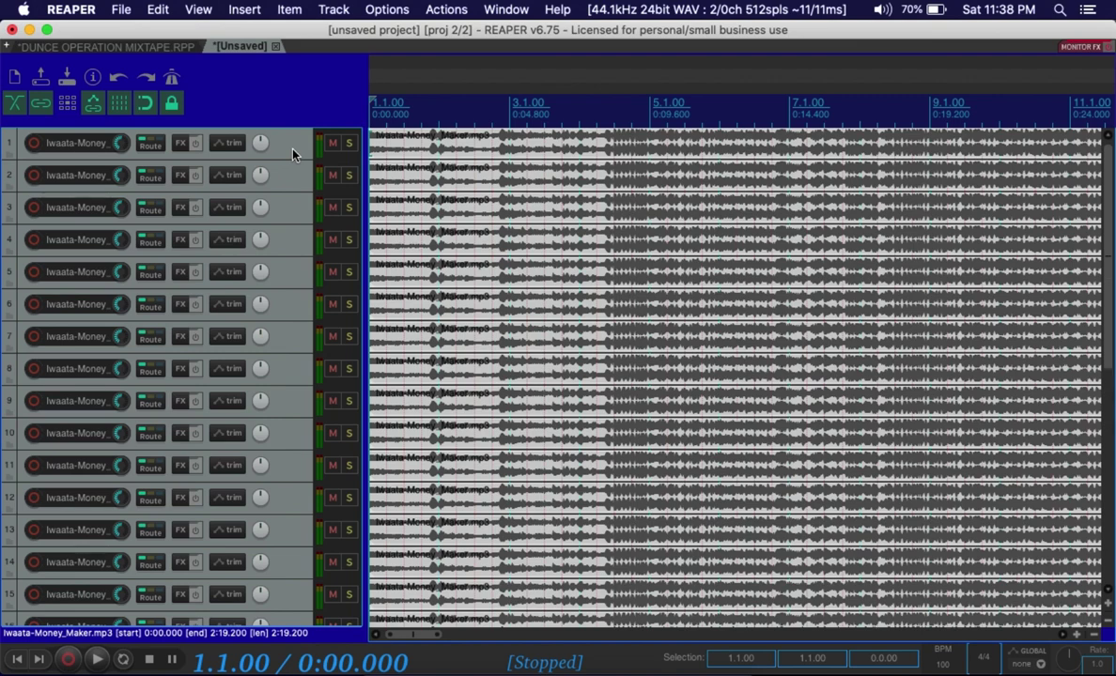
pyautogui.press('super+alt+d')
pyautogui.press('super+alt+d')
pyautogui.press('super+alt+d')
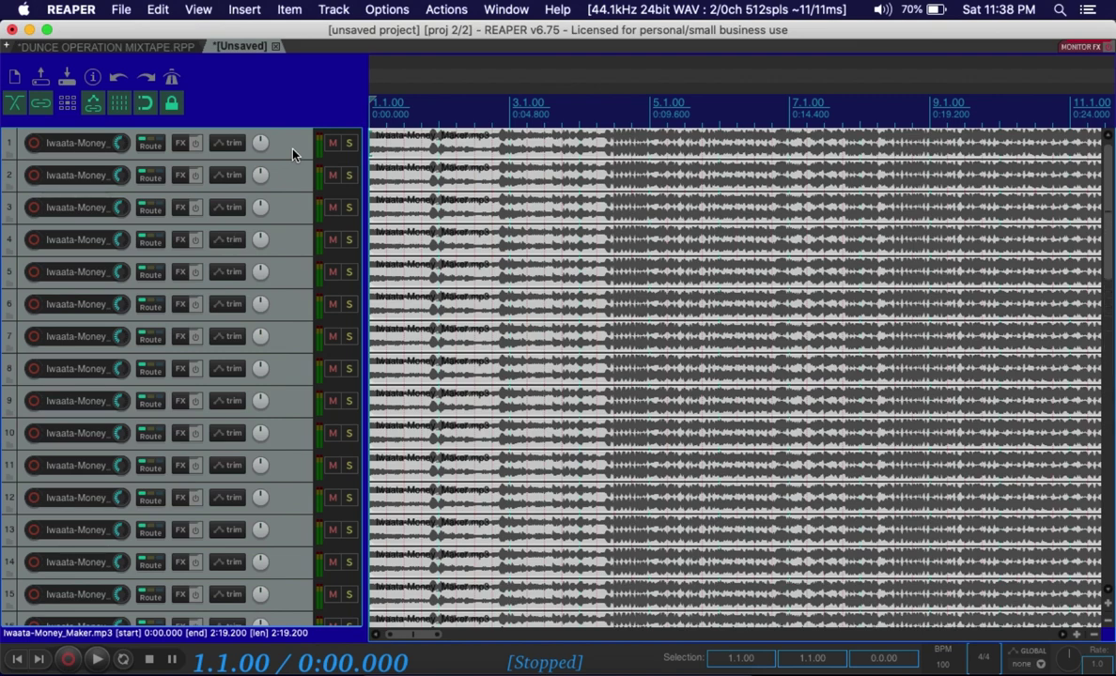
# Step: Look through the stack of duplicated tracks at reduced height, then enlarge the track height
pyautogui.click(1106, 623)
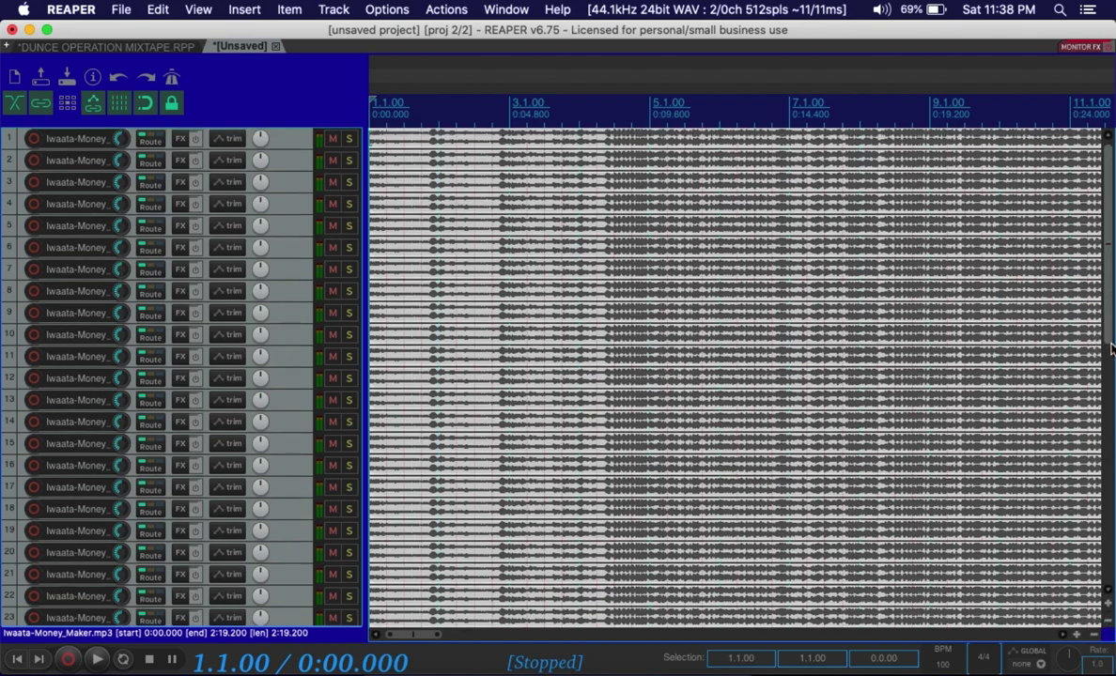
pyautogui.moveTo(1105, 346); pyautogui.dragTo(1107, 427)
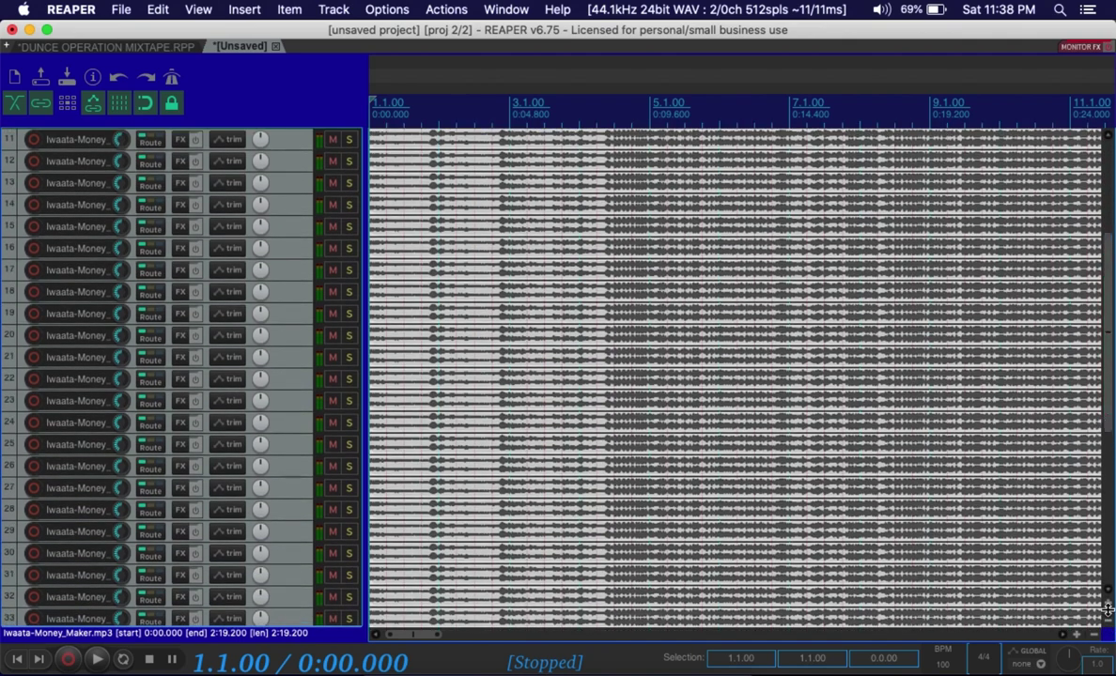
pyautogui.moveTo(1105, 603); pyautogui.dragTo(1109, 608)
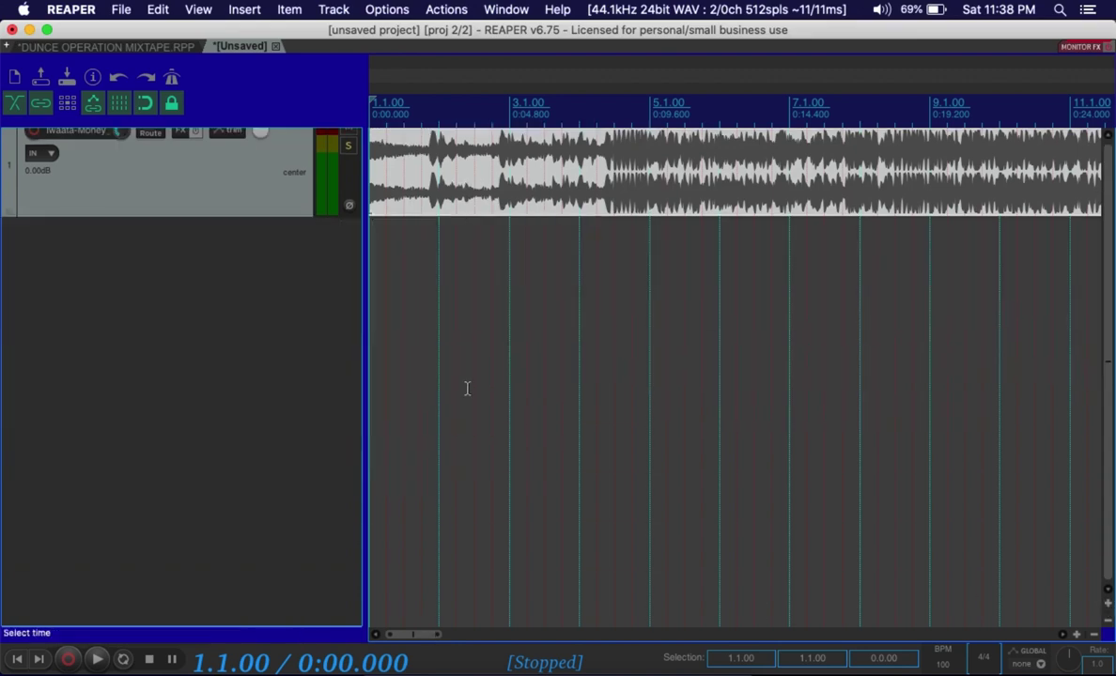
# Step: Raise the project playback rate to 1.048
pyautogui.scroll(-5, 465, 388)
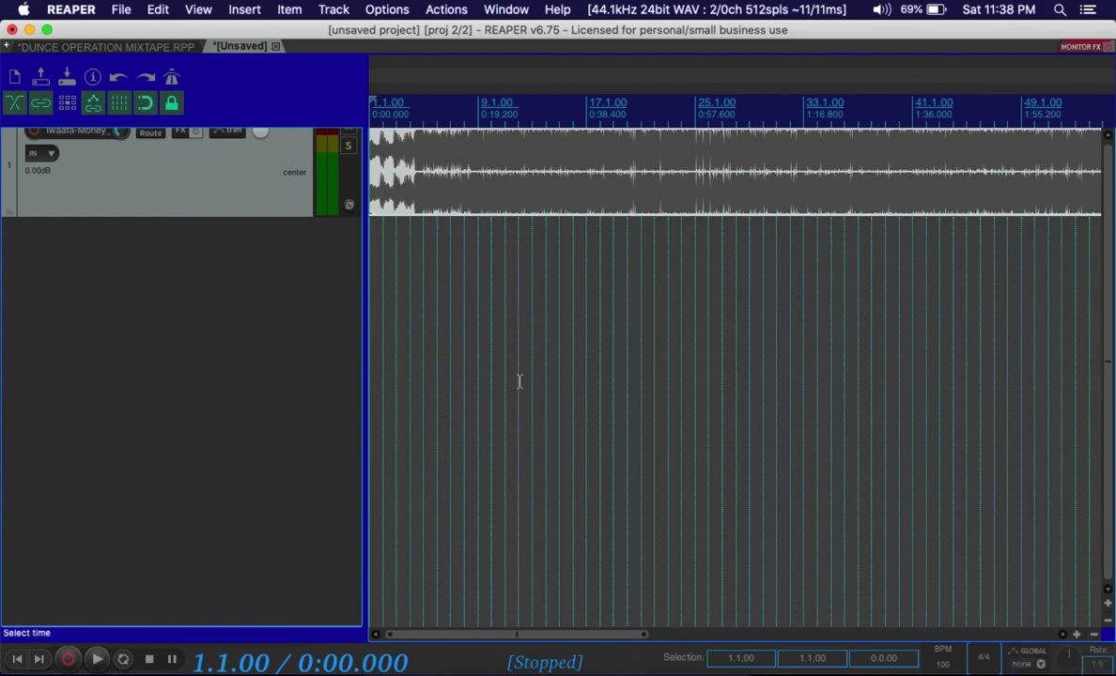
pyautogui.scroll(1, 265, 352)
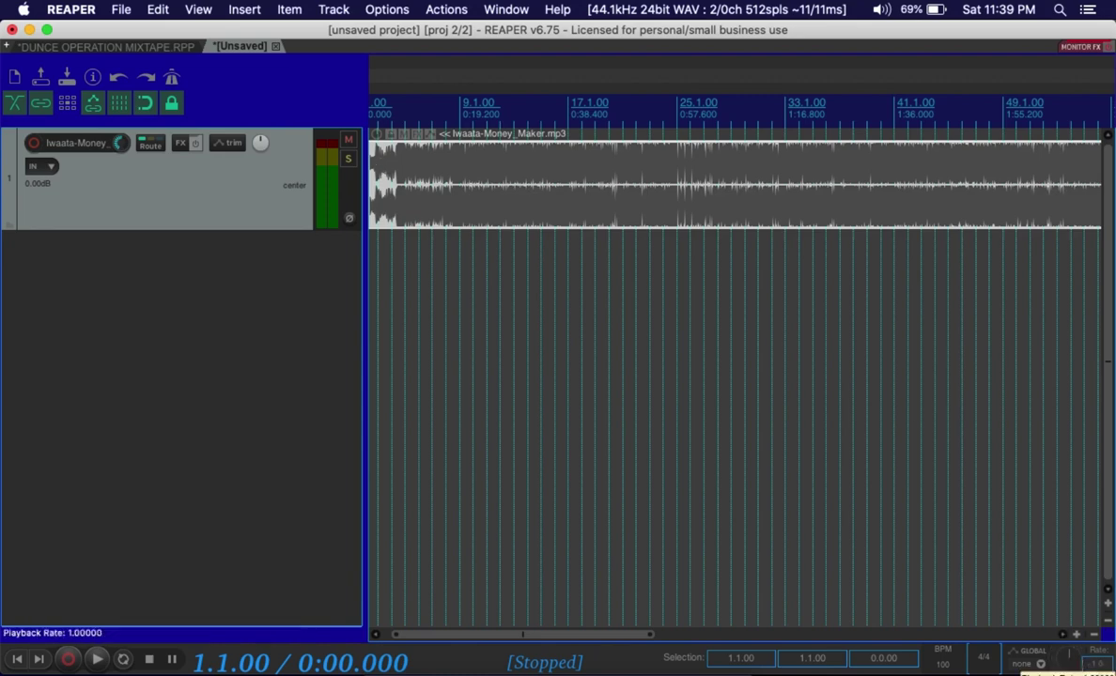
pyautogui.moveTo(1068, 660); pyautogui.dragTo(1068, 648)
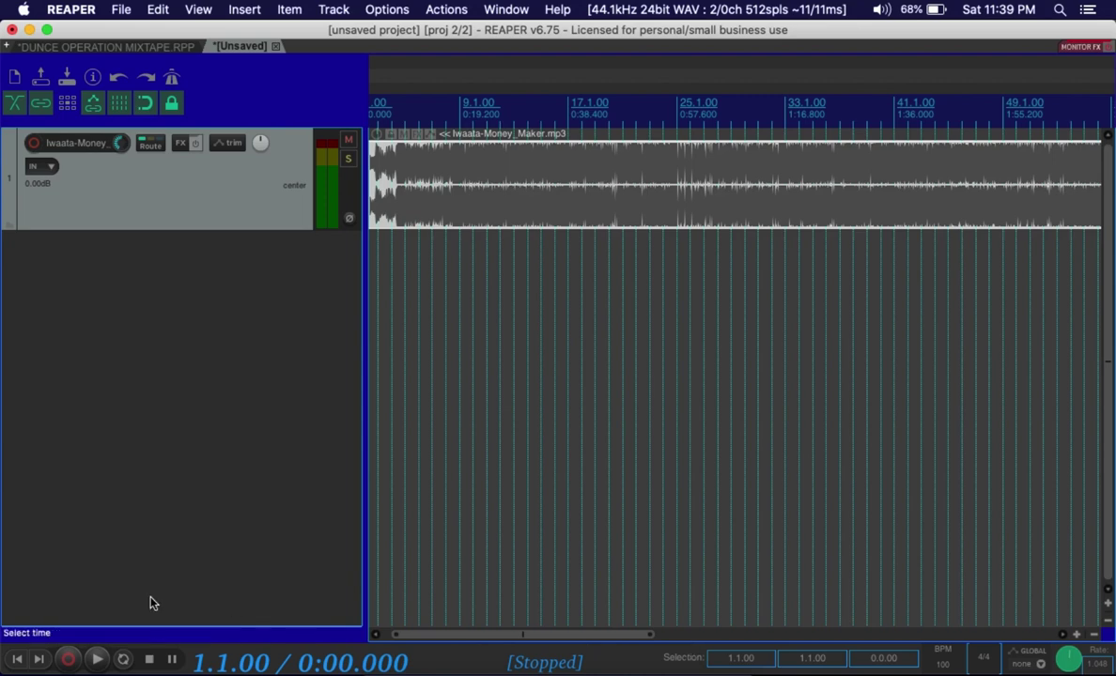
# Step: Demonstrate the transport by playing the song briefly from the project start, pausing it and stopping
pyautogui.click(173, 660)
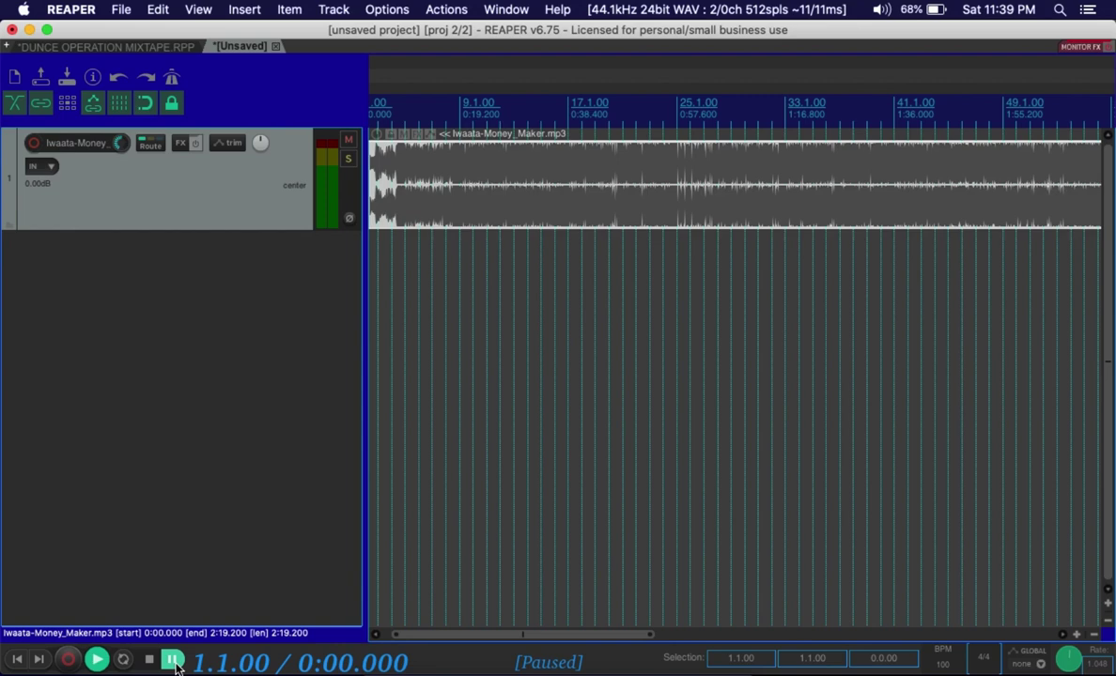
pyautogui.click(98, 661)
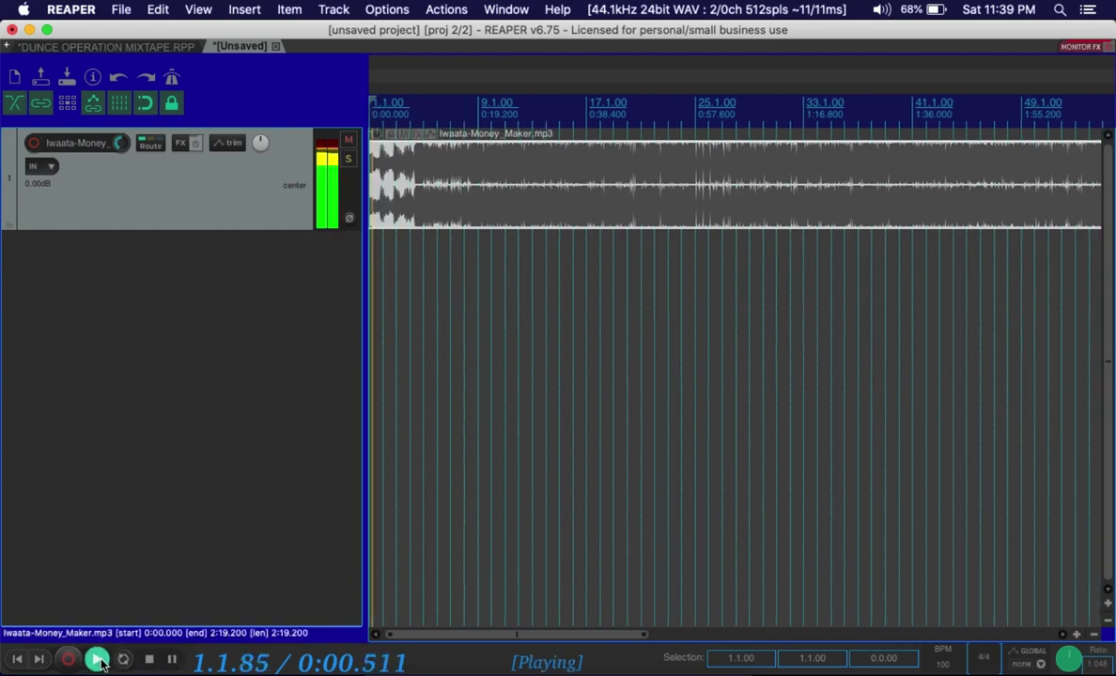
pyautogui.click(172, 661)
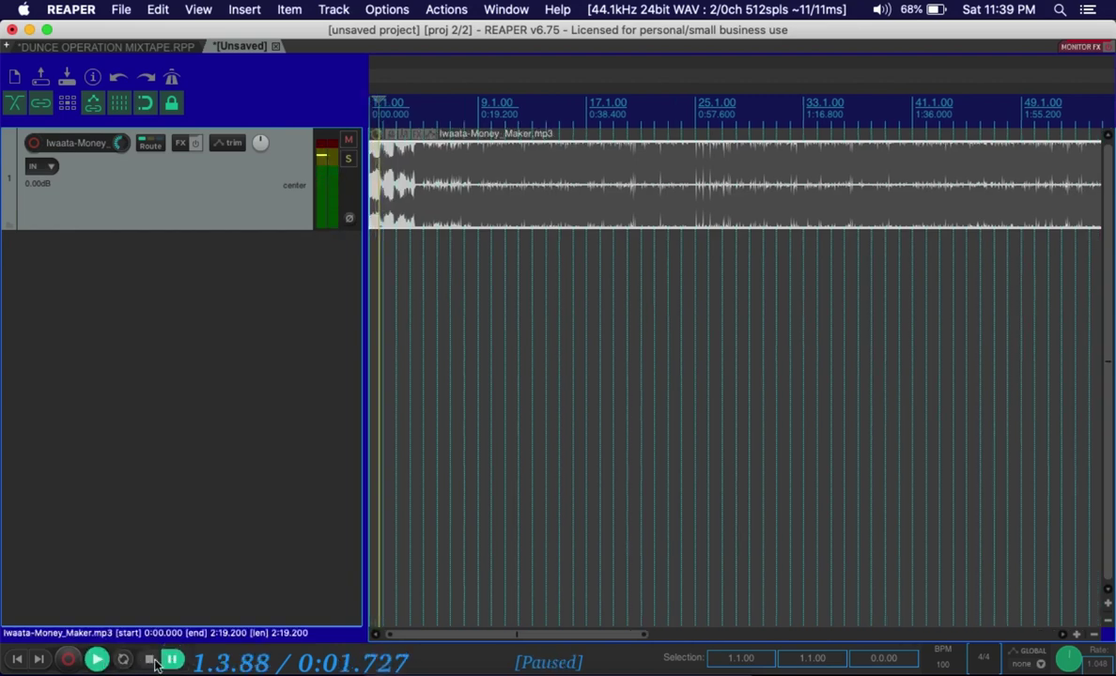
pyautogui.click(148, 661)
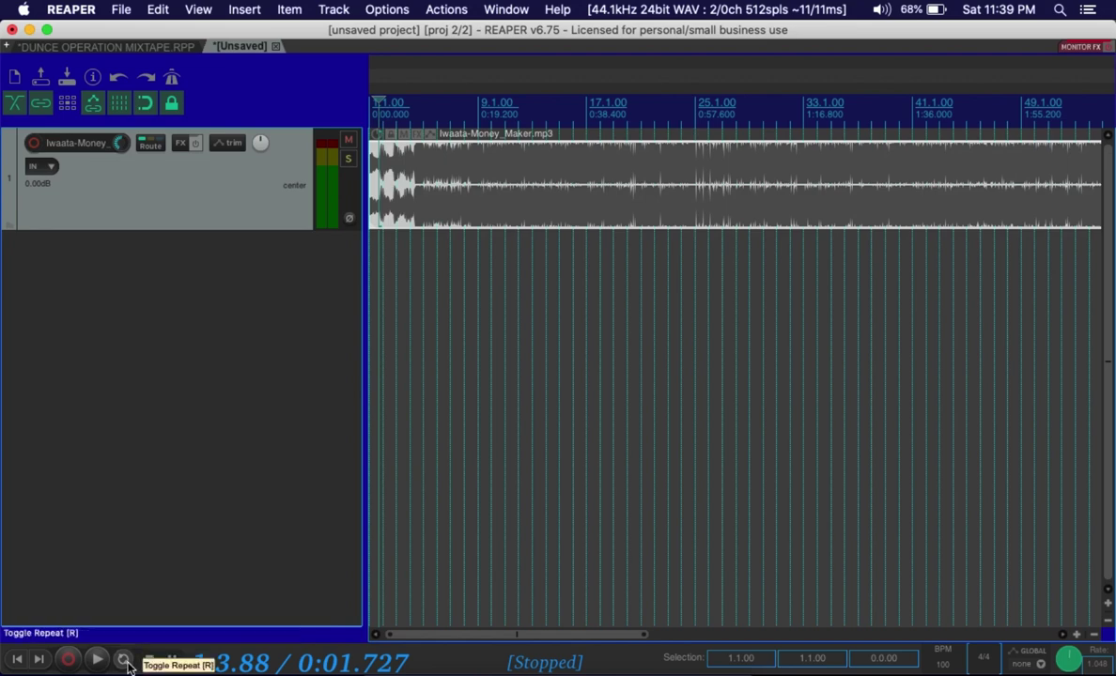
# Step: Enable repeat and play from near the song's end to hear it loop, finishing with the cursor at the project start
pyautogui.click(128, 662)
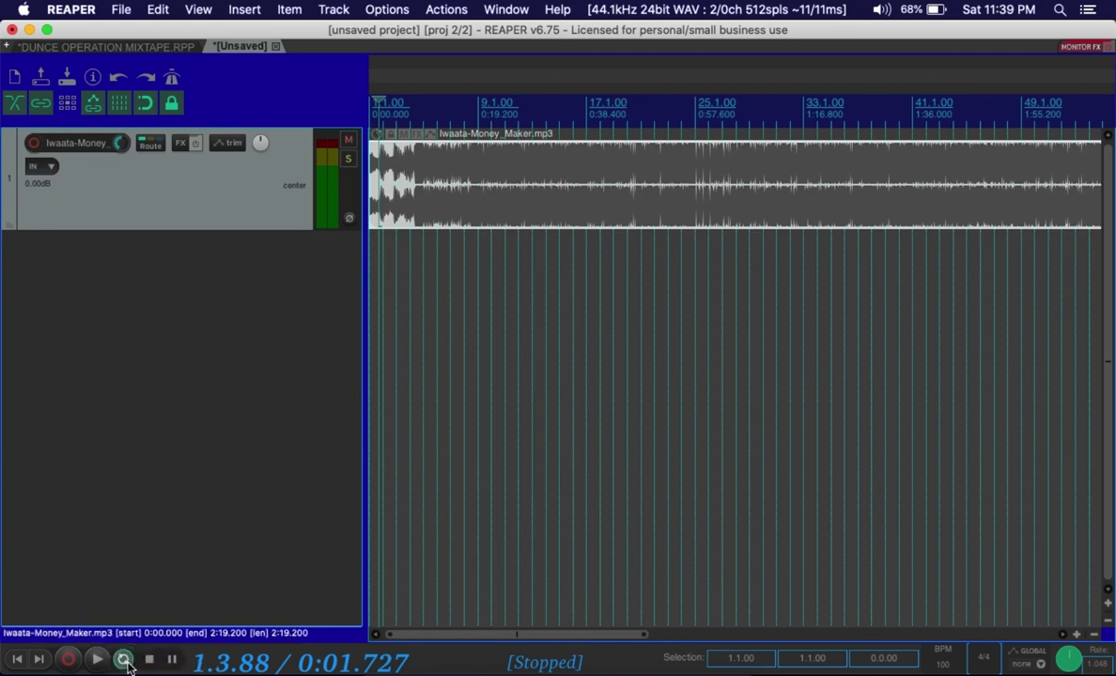
pyautogui.scroll(-3, 592, 395)
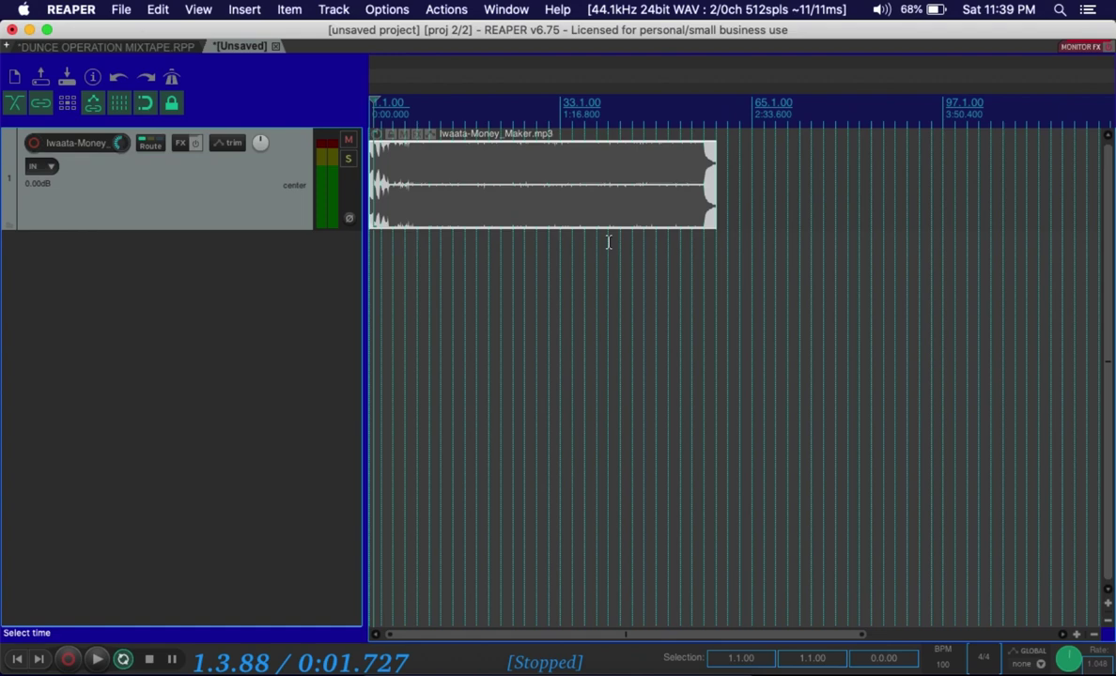
pyautogui.click(705, 250)
pyautogui.scroll(5, 705, 249)
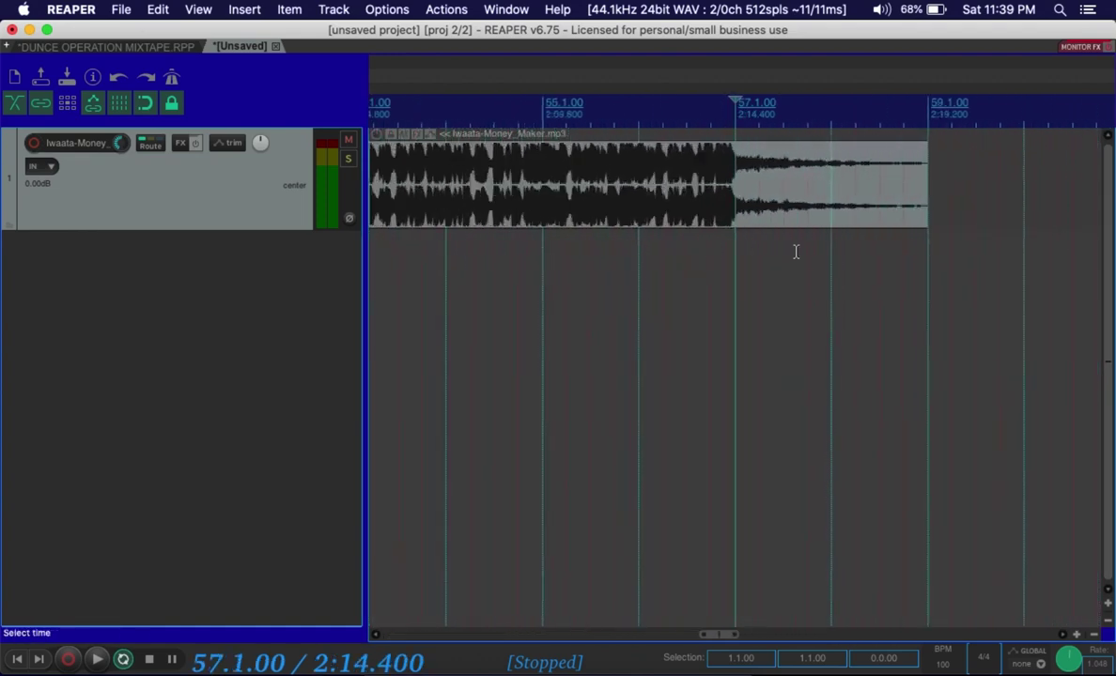
pyautogui.click(828, 246)
pyautogui.press('space')
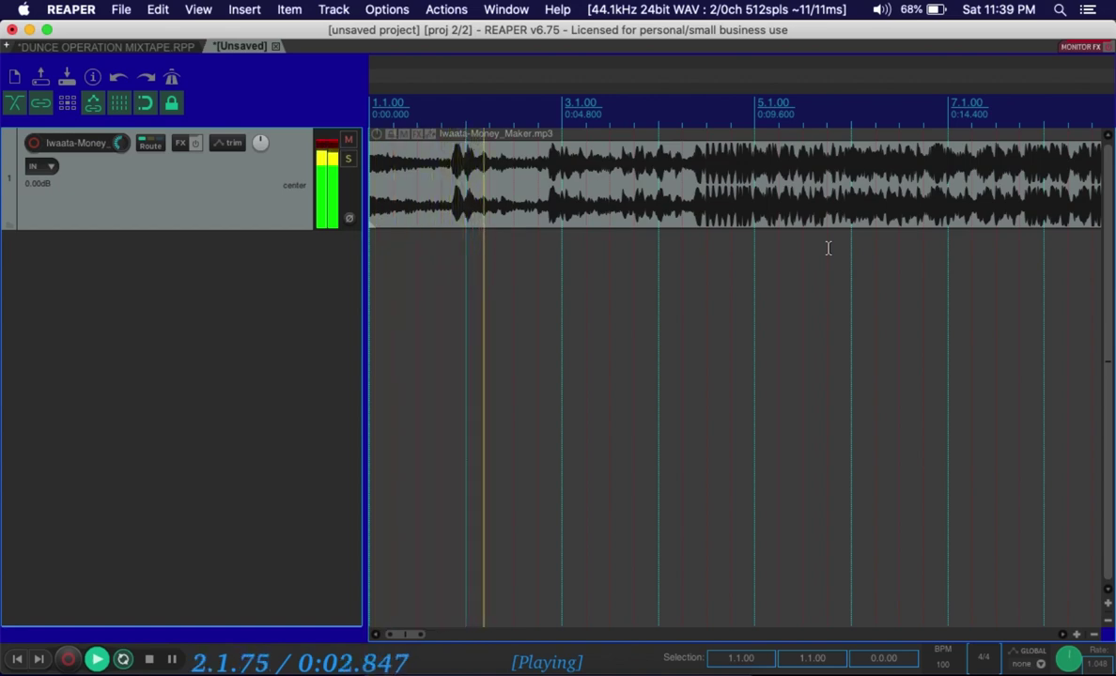
pyautogui.press('space')
pyautogui.press('Home')
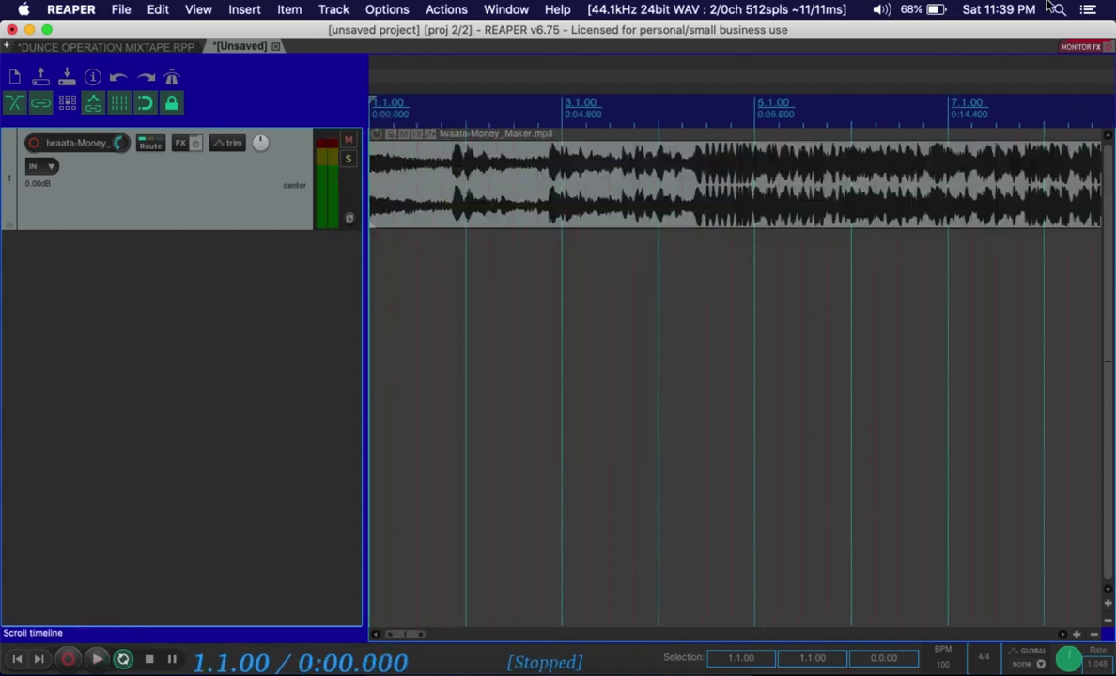
# Step: Open the action list, sort it by shortcut and look through the assigned keyboard shortcuts
pyautogui.click(445, 8)
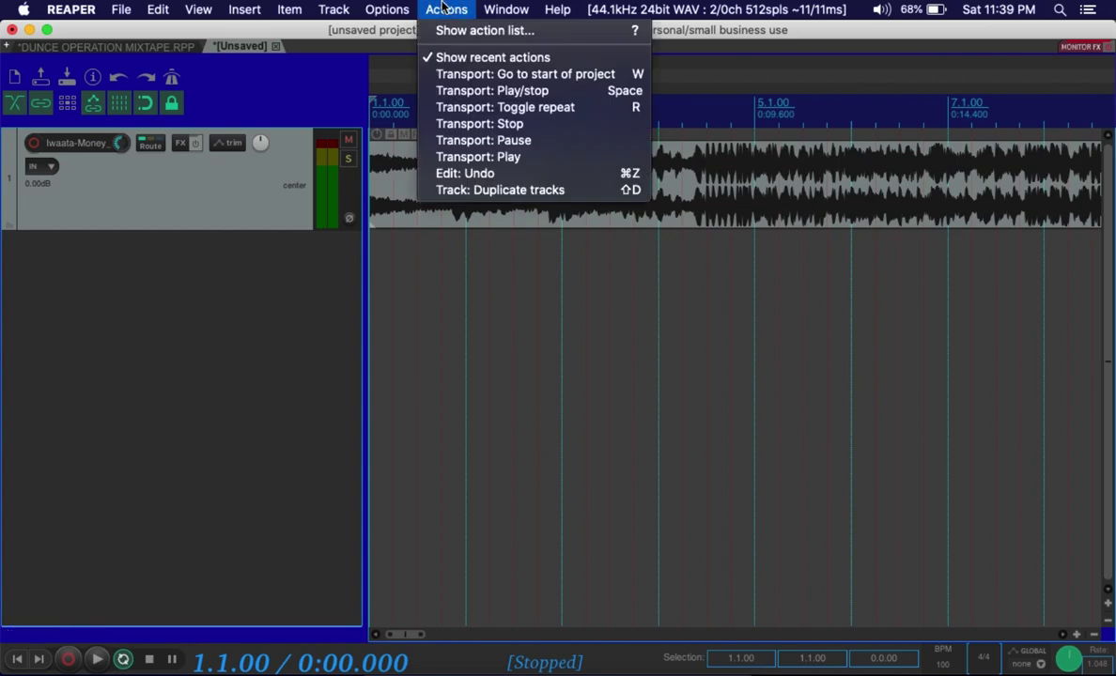
pyautogui.click(451, 33)
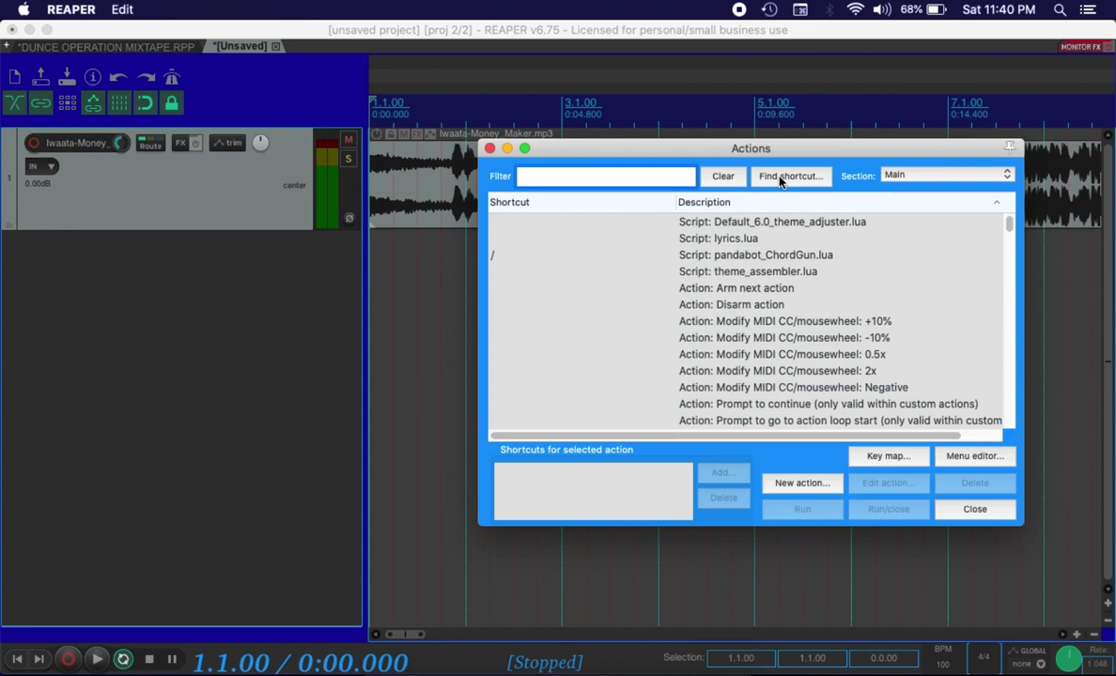
pyautogui.click(512, 202)
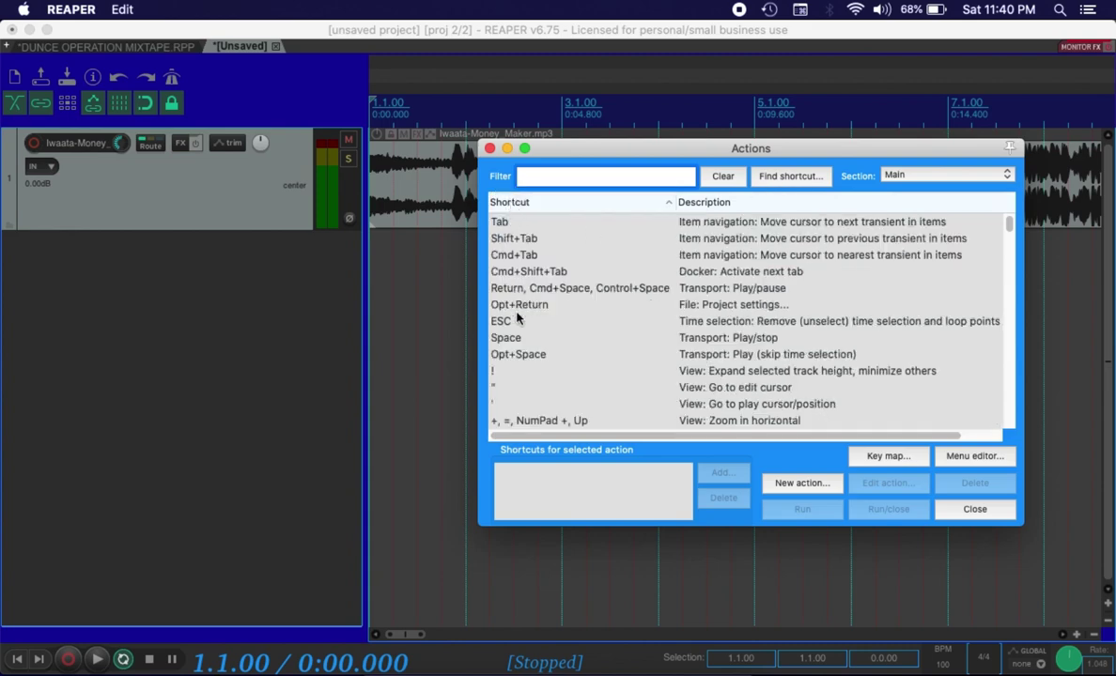
pyautogui.scroll(-6, 517, 352)
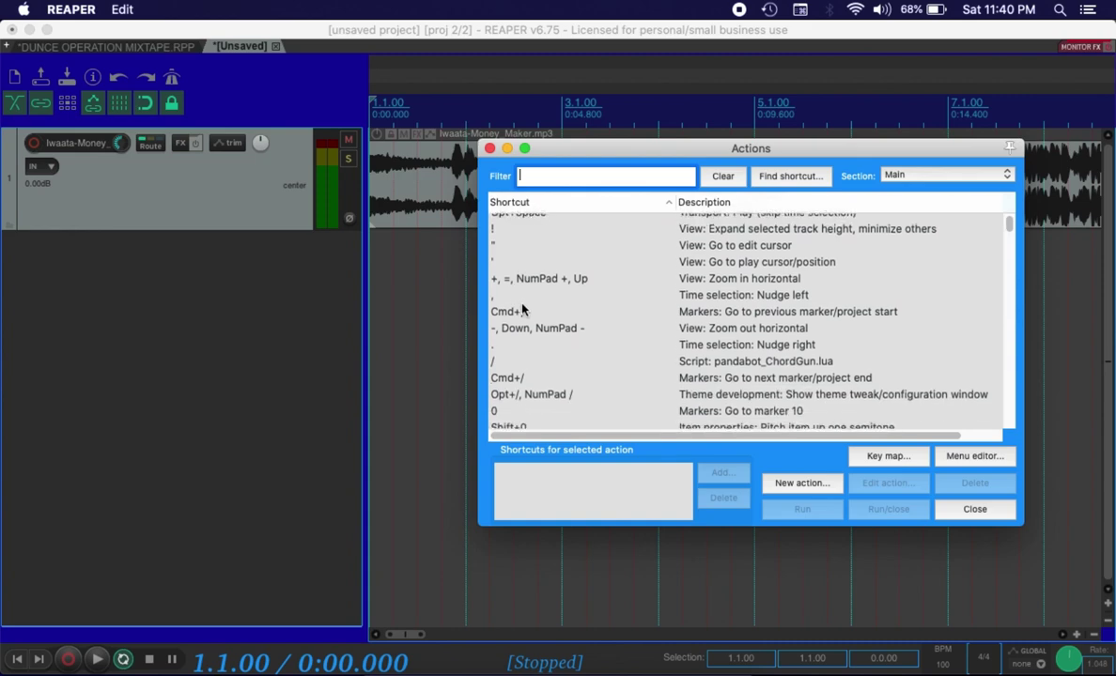
pyautogui.scroll(-2, 523, 299)
pyautogui.scroll(-3, 524, 299)
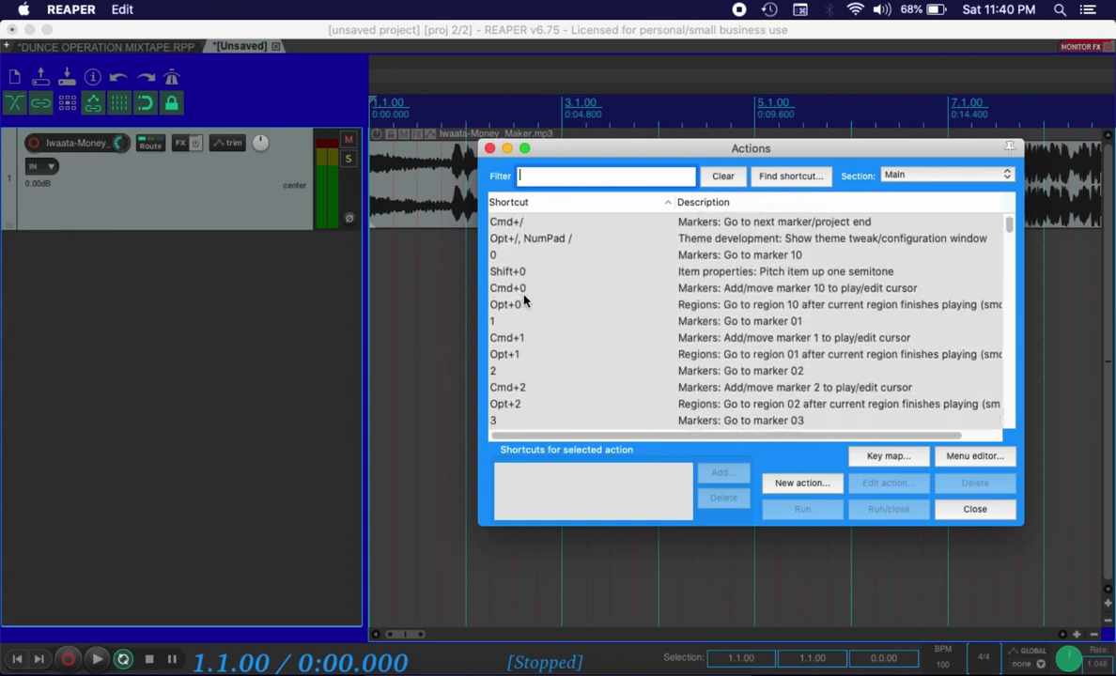
pyautogui.scroll(-3, 523, 299)
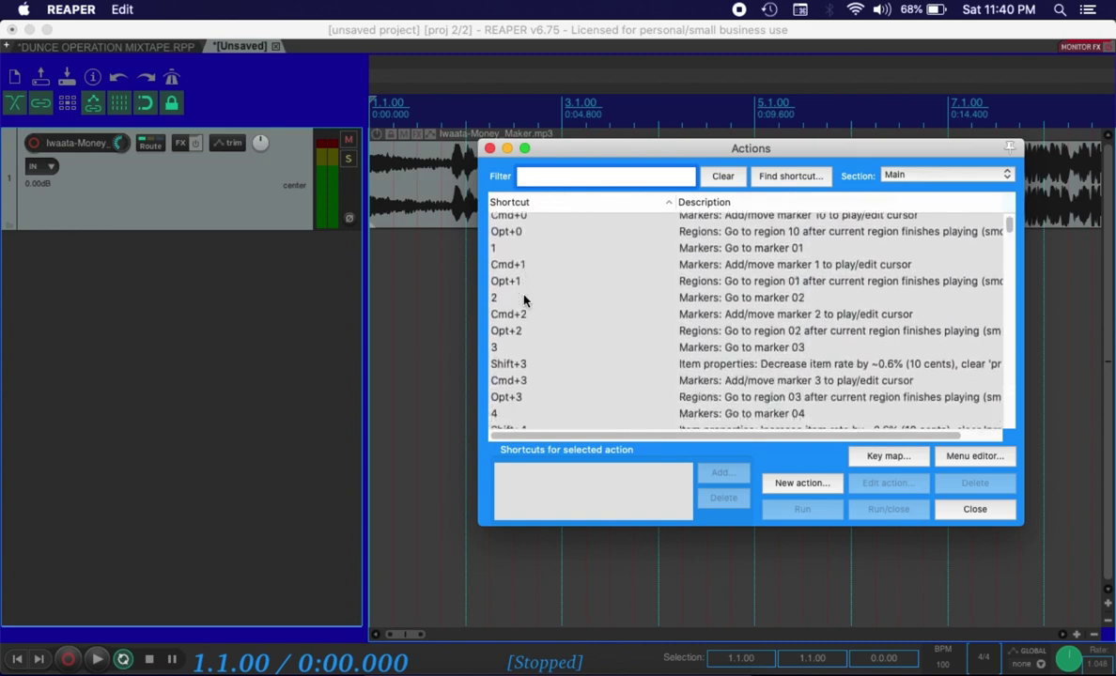
pyautogui.scroll(-2, 523, 298)
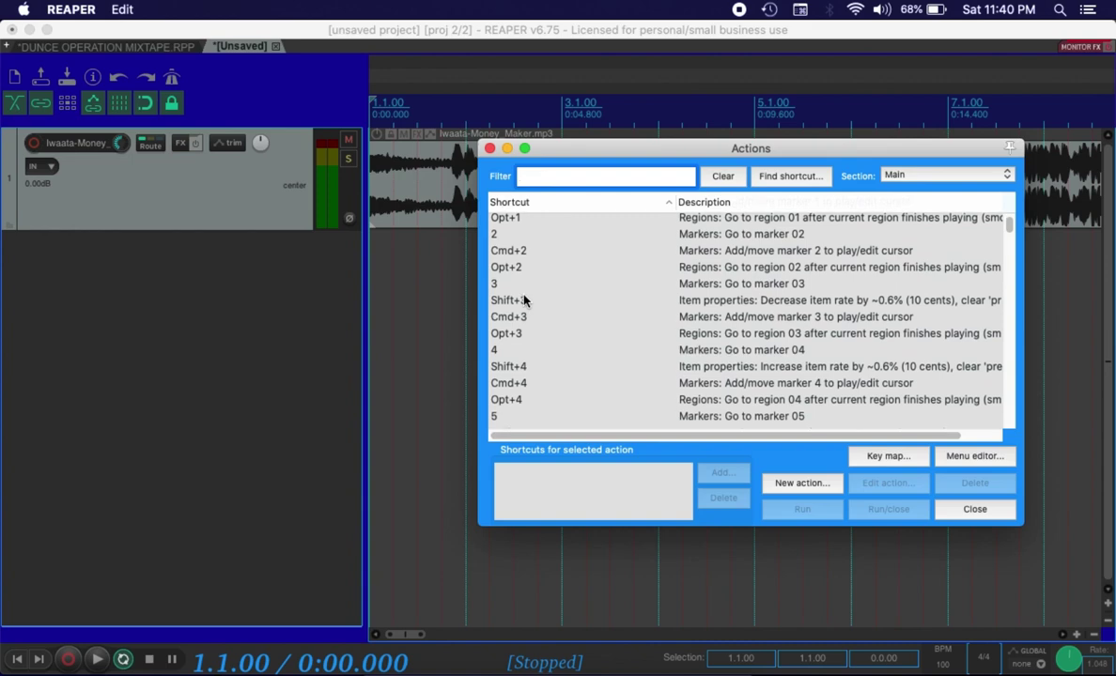
pyautogui.scroll(-10, 523, 299)
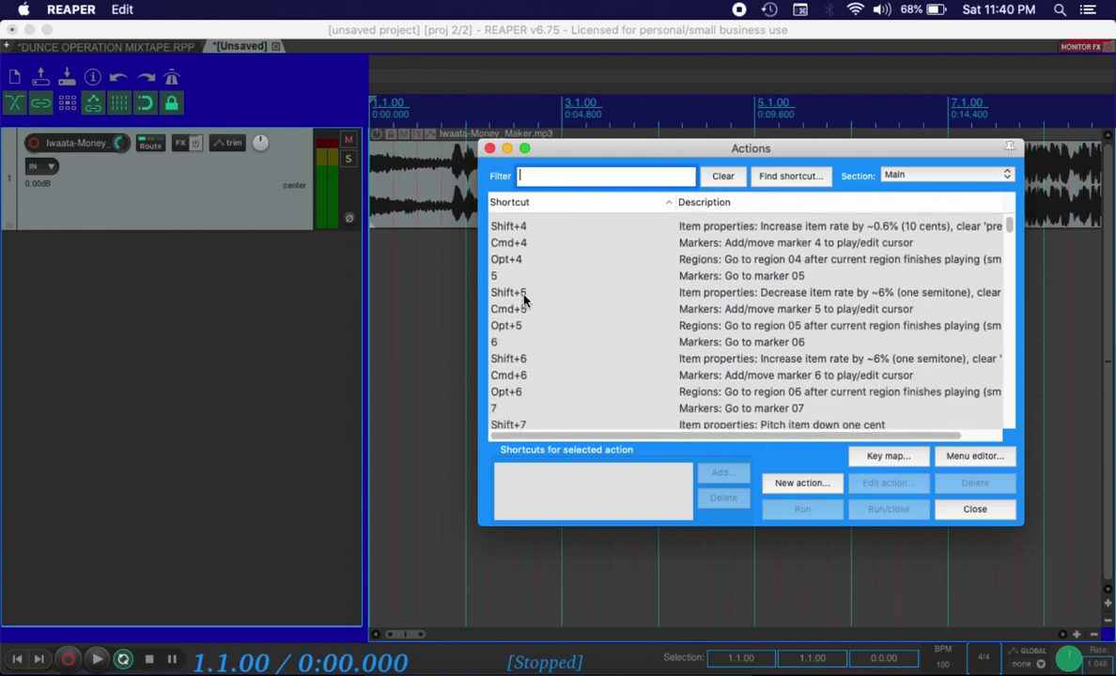
# Step: Look through the remaining assigned shortcuts in the action list, from the number keys to the navigation keys, and close the list
pyautogui.scroll(-10, 523, 299)
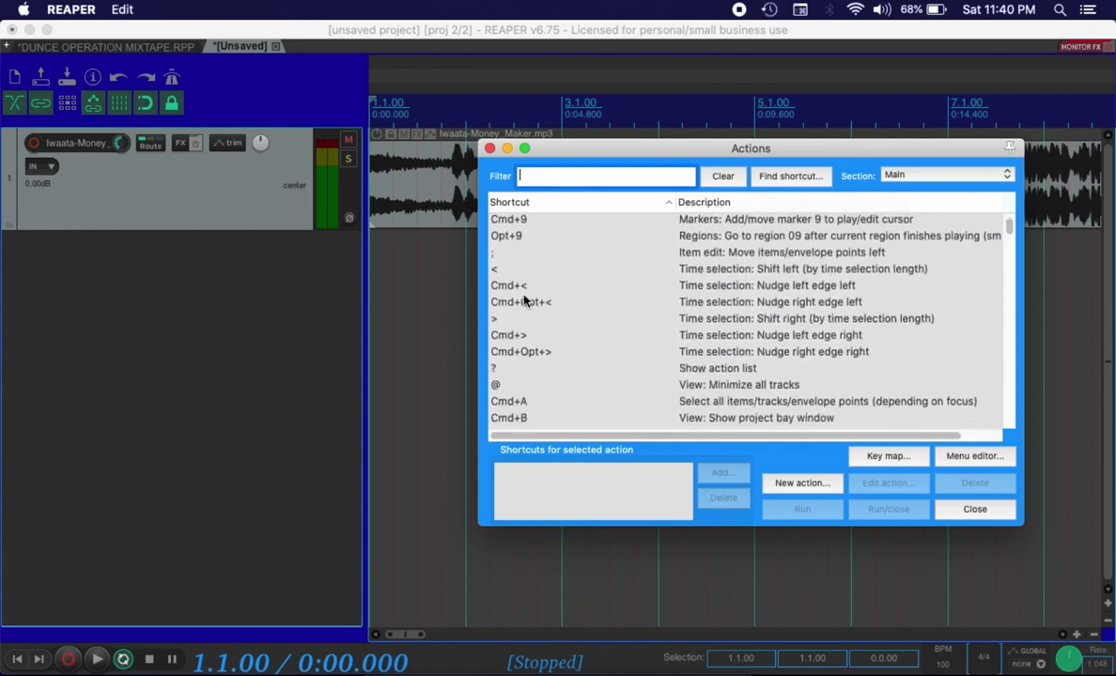
pyautogui.scroll(-10, 524, 299)
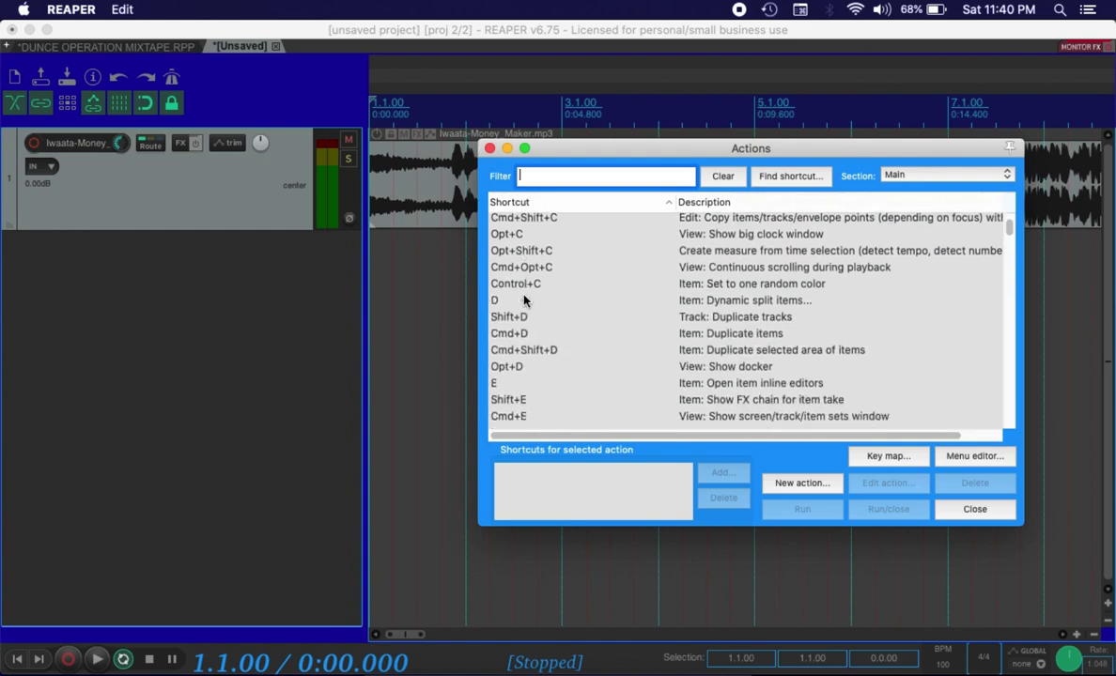
pyautogui.scroll(-10, 524, 299)
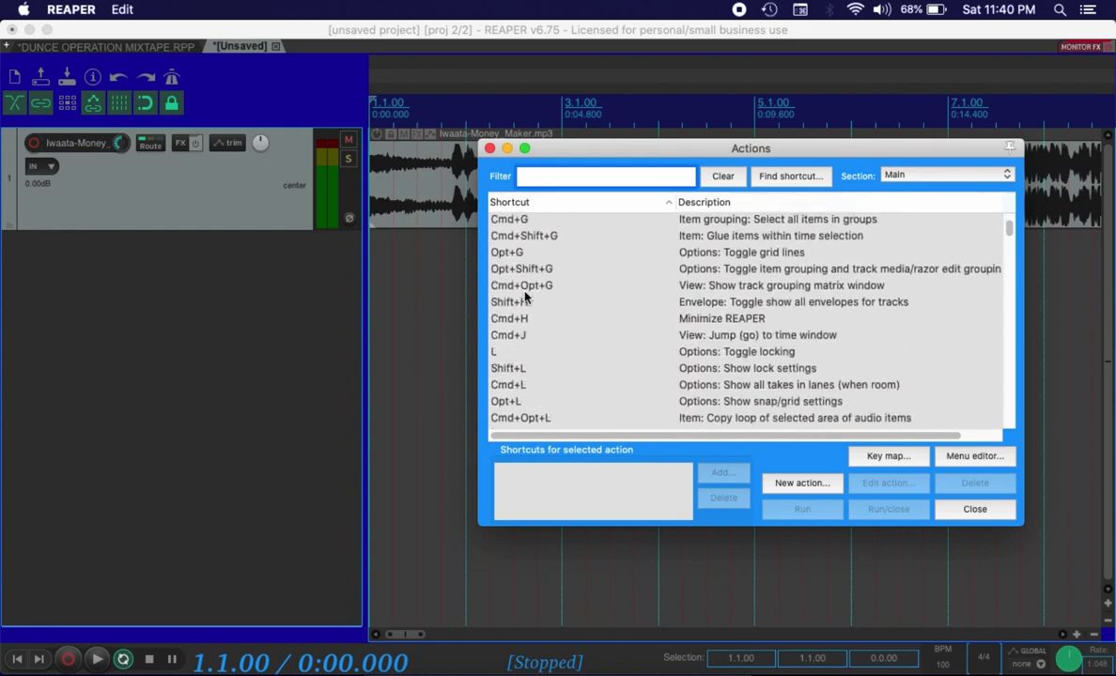
pyautogui.scroll(-10, 524, 298)
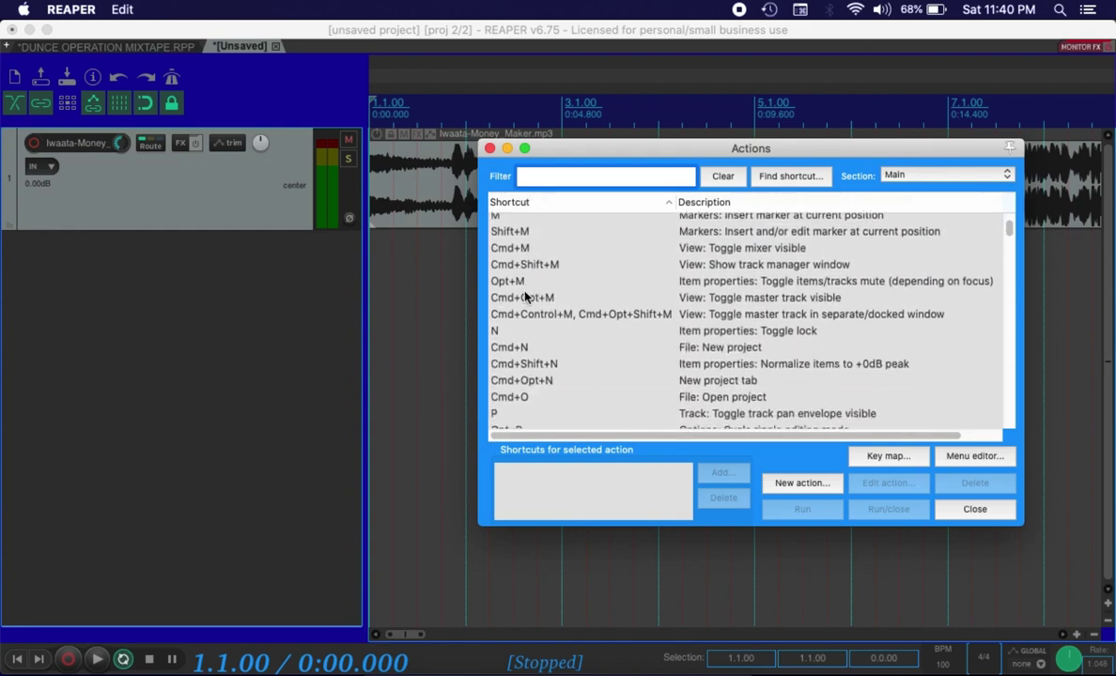
pyautogui.scroll(-10, 524, 298)
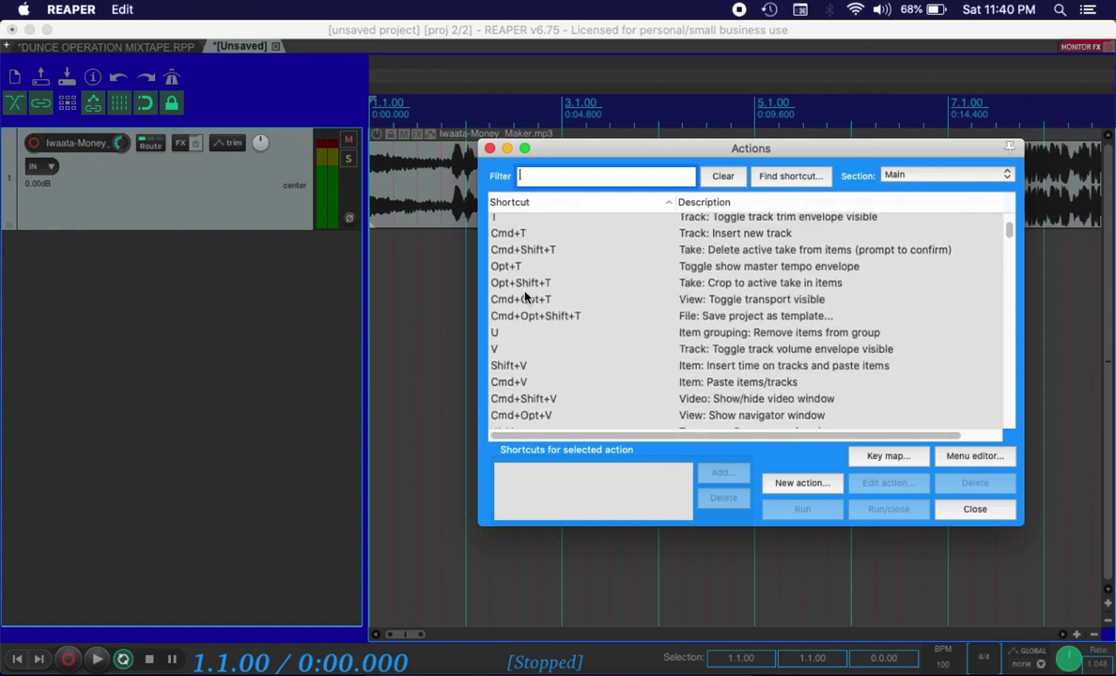
pyautogui.scroll(-15, 524, 298)
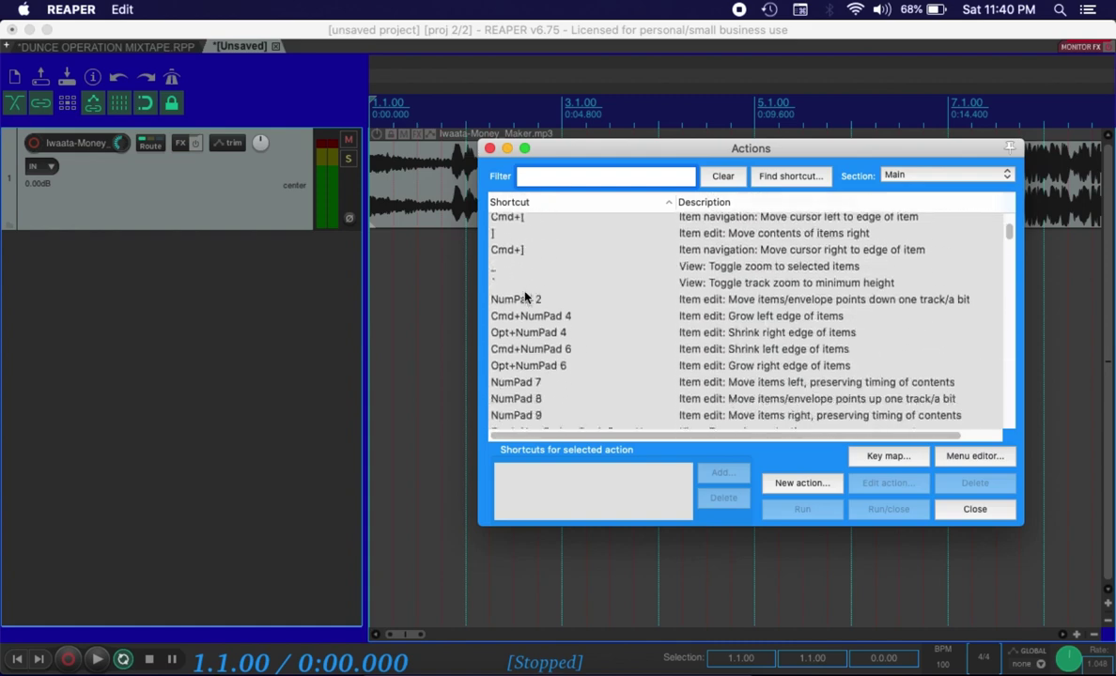
pyautogui.scroll(-6, 524, 298)
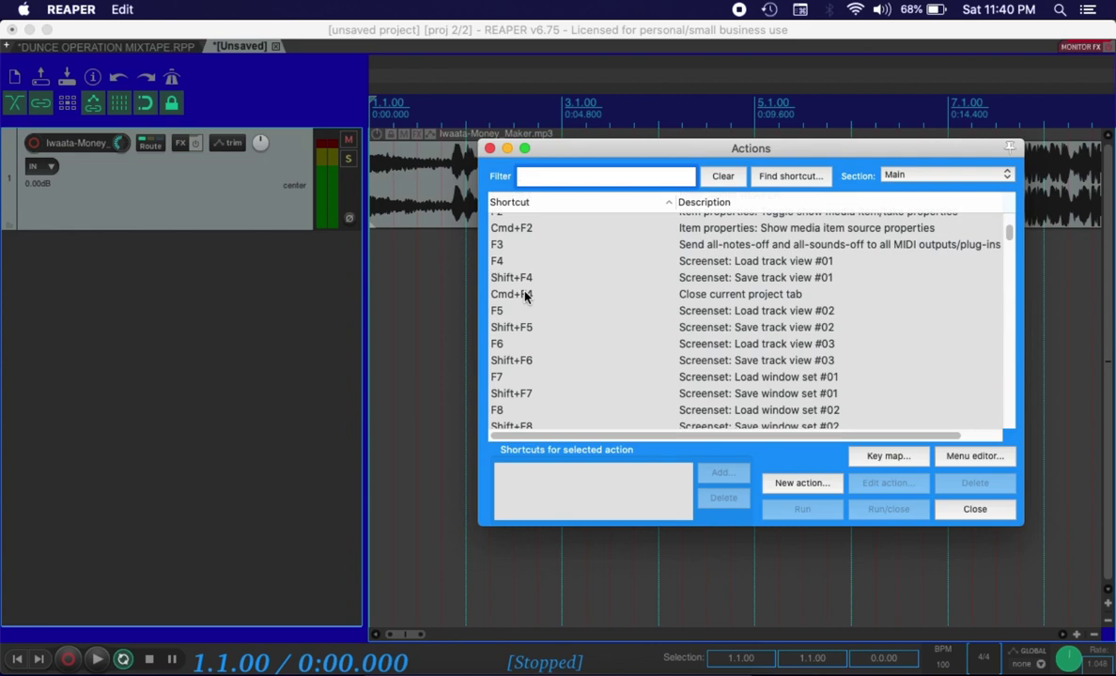
pyautogui.scroll(-5, 524, 298)
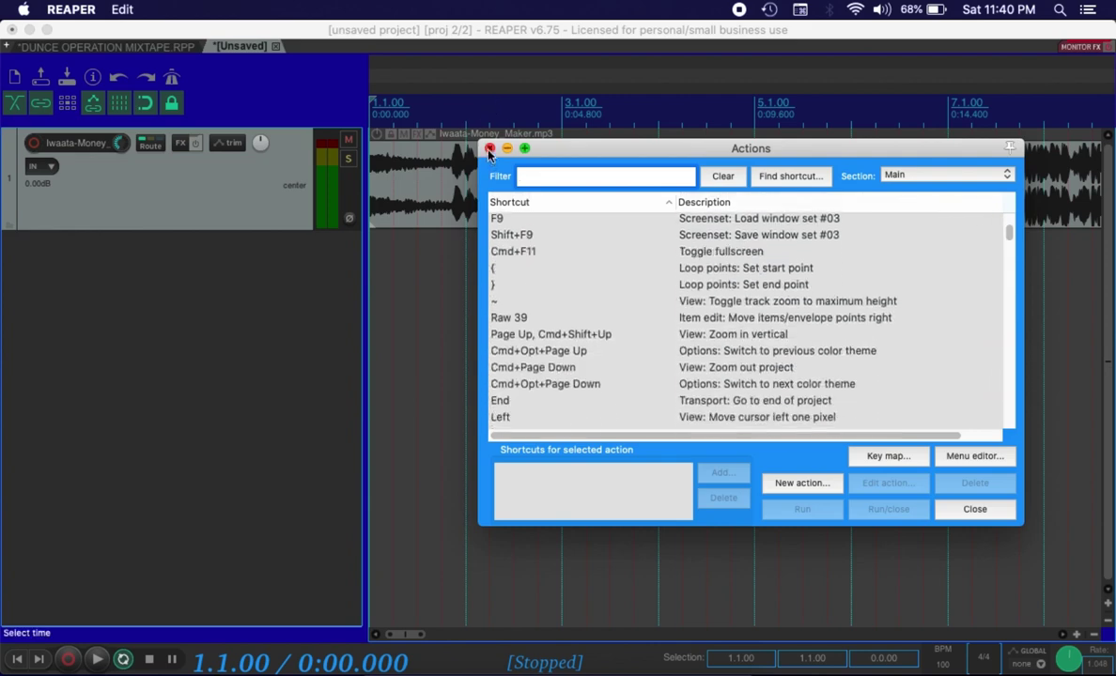
pyautogui.click(490, 149)
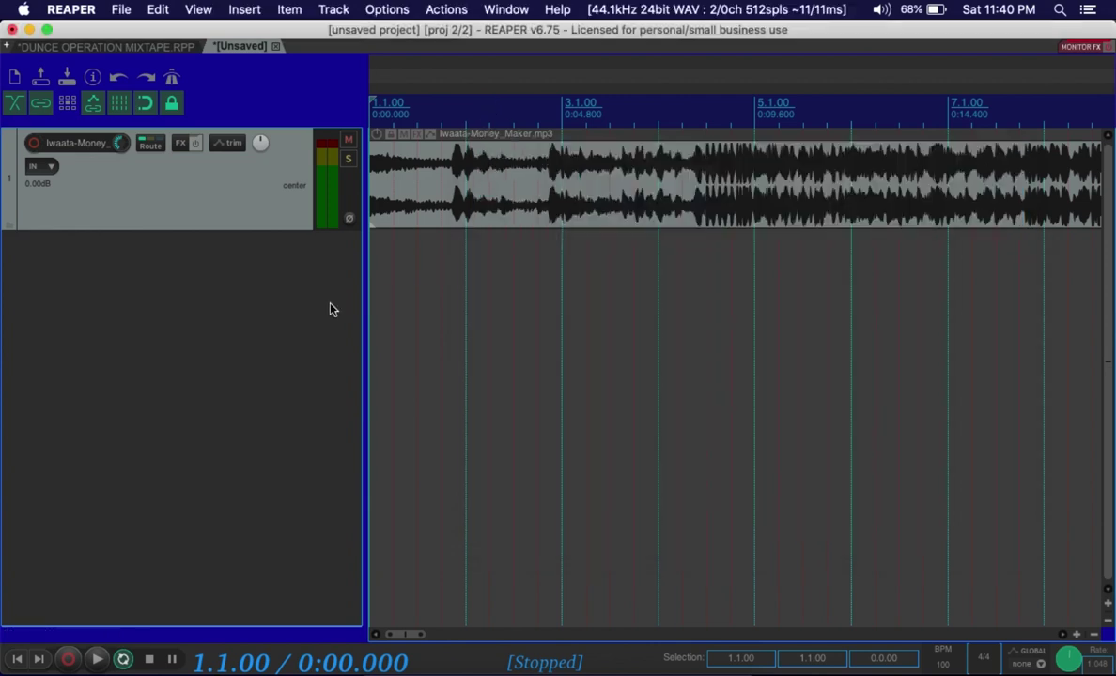
# Step: Return the edit cursor to the project start and split the song at 3.3.00
pyautogui.click(575, 307)
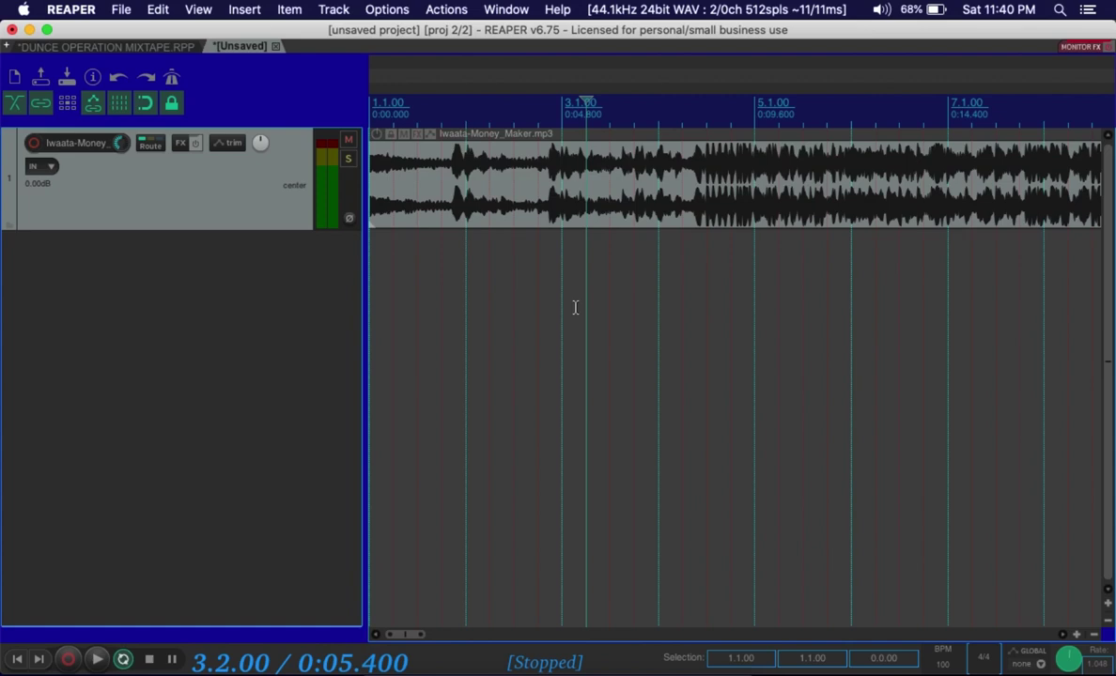
pyautogui.press('Home')
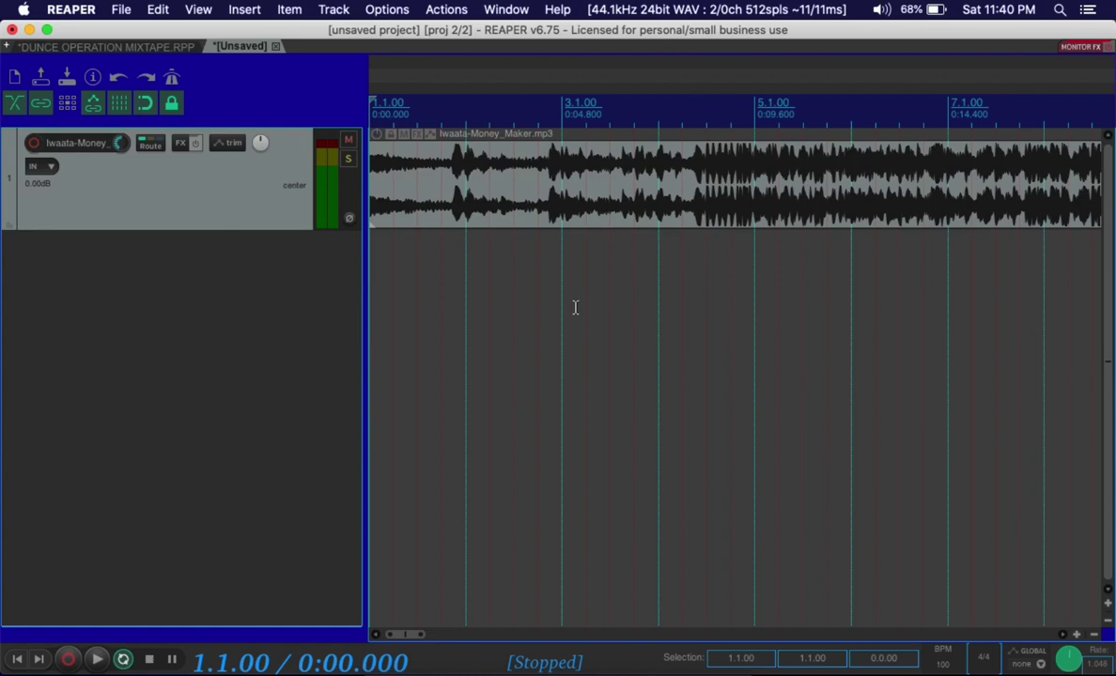
pyautogui.click(615, 217)
pyautogui.press('s')
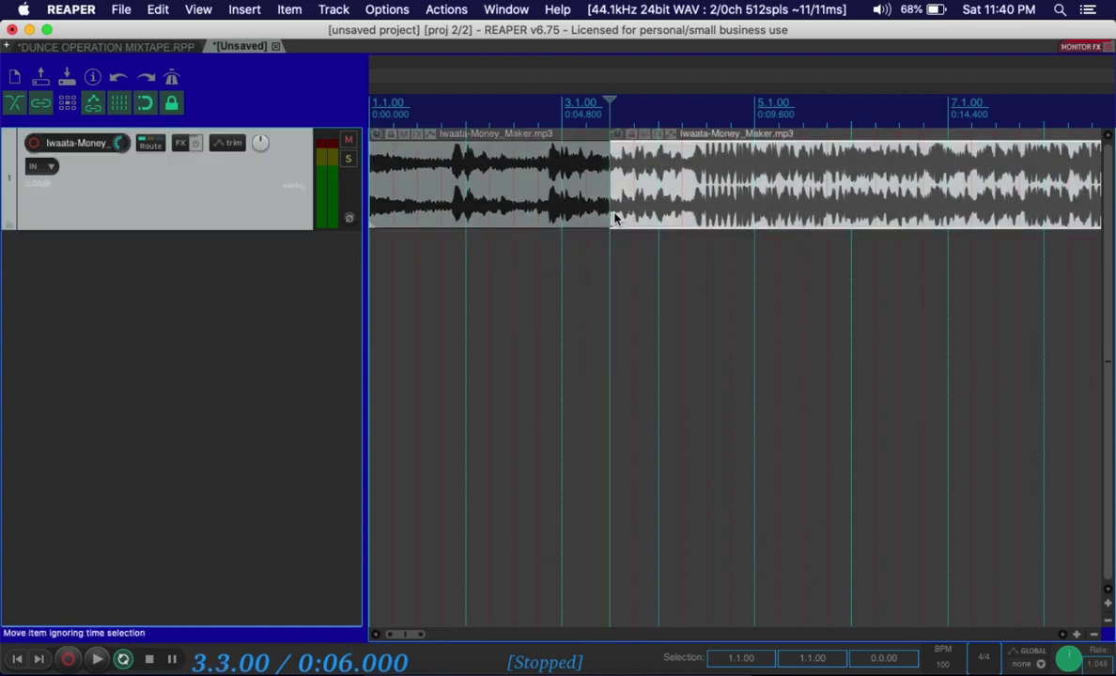
# Step: Open the dynamic split settings for the song's second part, dismiss them without splitting, and undo the song split
pyautogui.click(747, 140)
pyautogui.press('d')
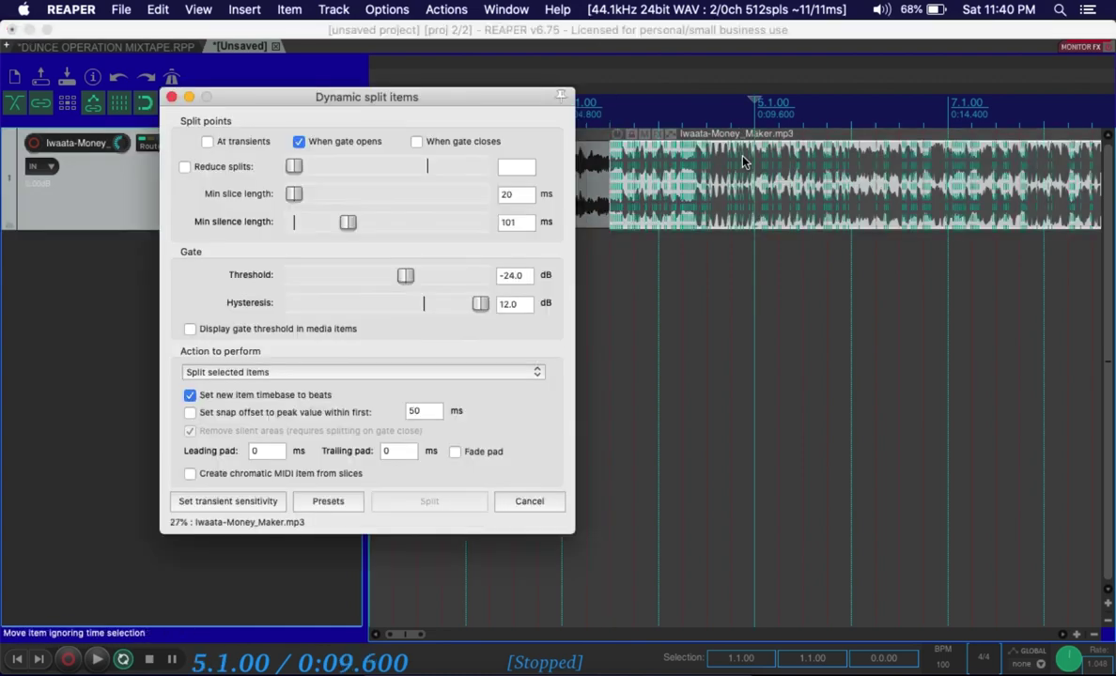
pyautogui.click(171, 97)
pyautogui.press('super+z')
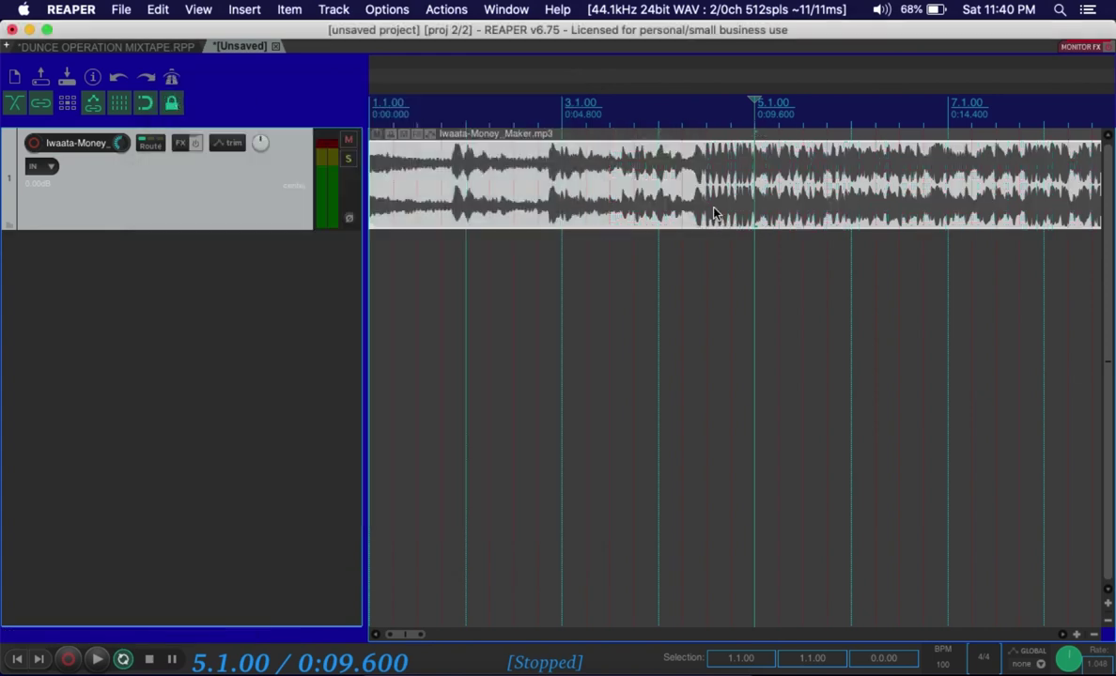
# Step: Duplicate the song track and examine the shortcuts listed beside the view, edit and file commands
pyautogui.press('super+alt+d')
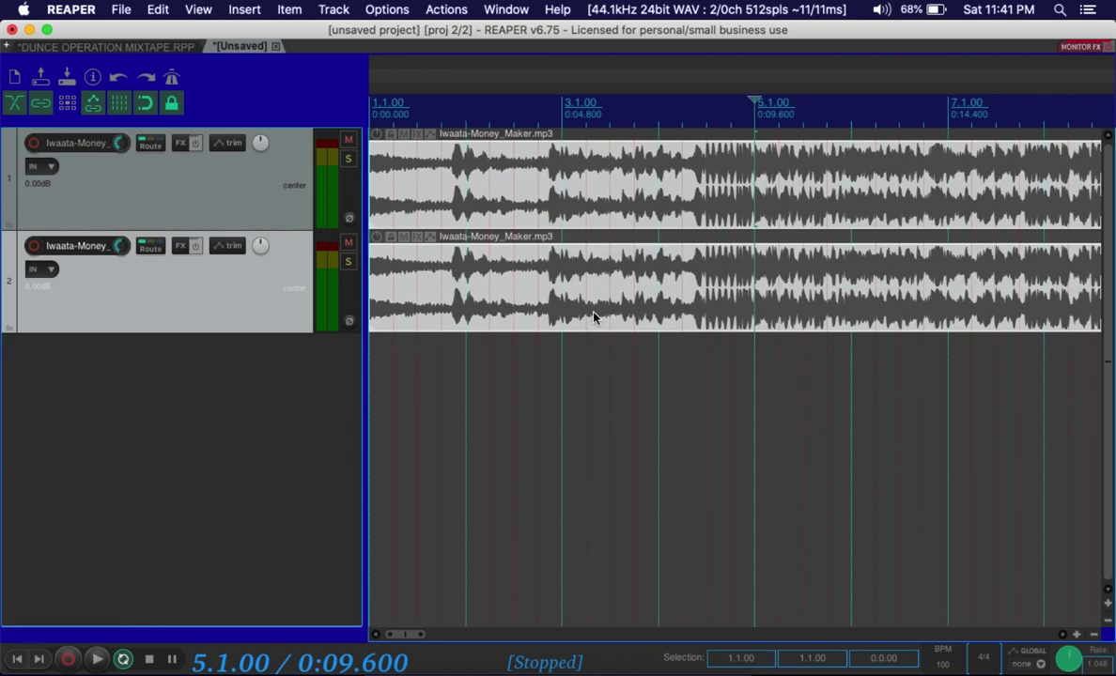
pyautogui.click(195, 10)
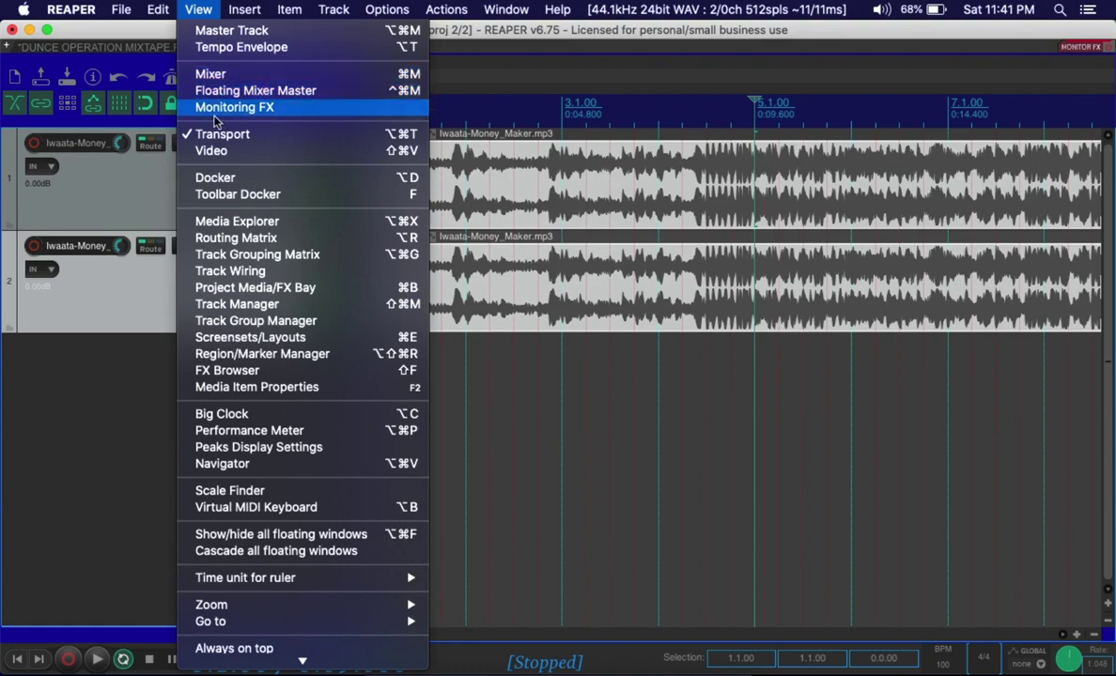
pyautogui.moveTo(156, 15)
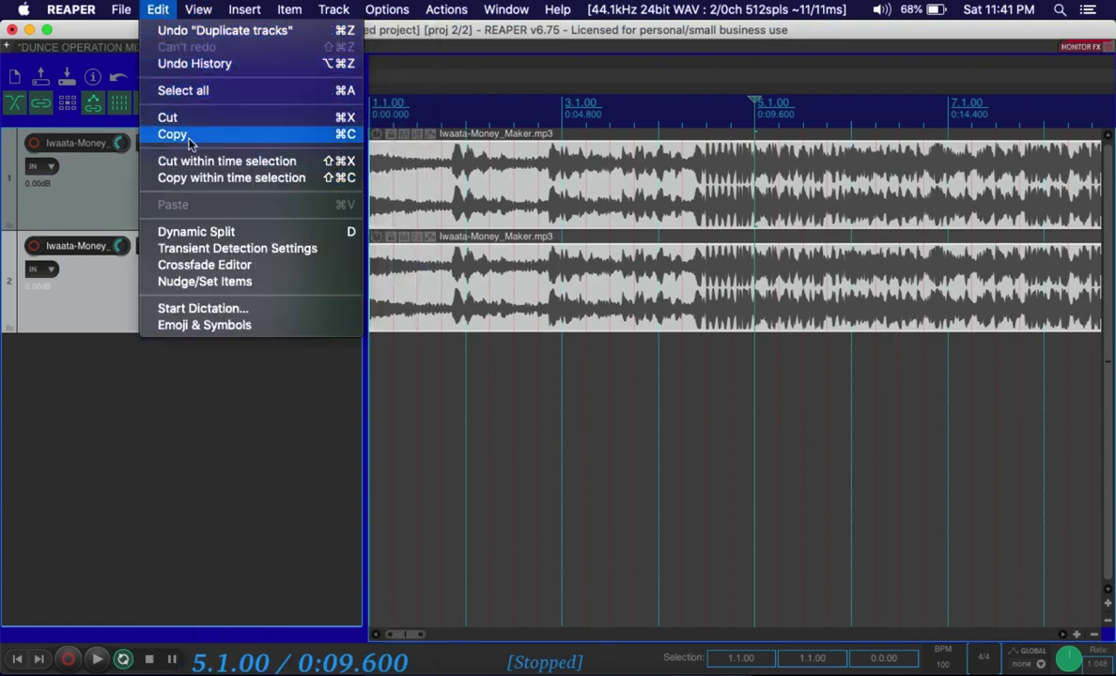
pyautogui.moveTo(123, 9)
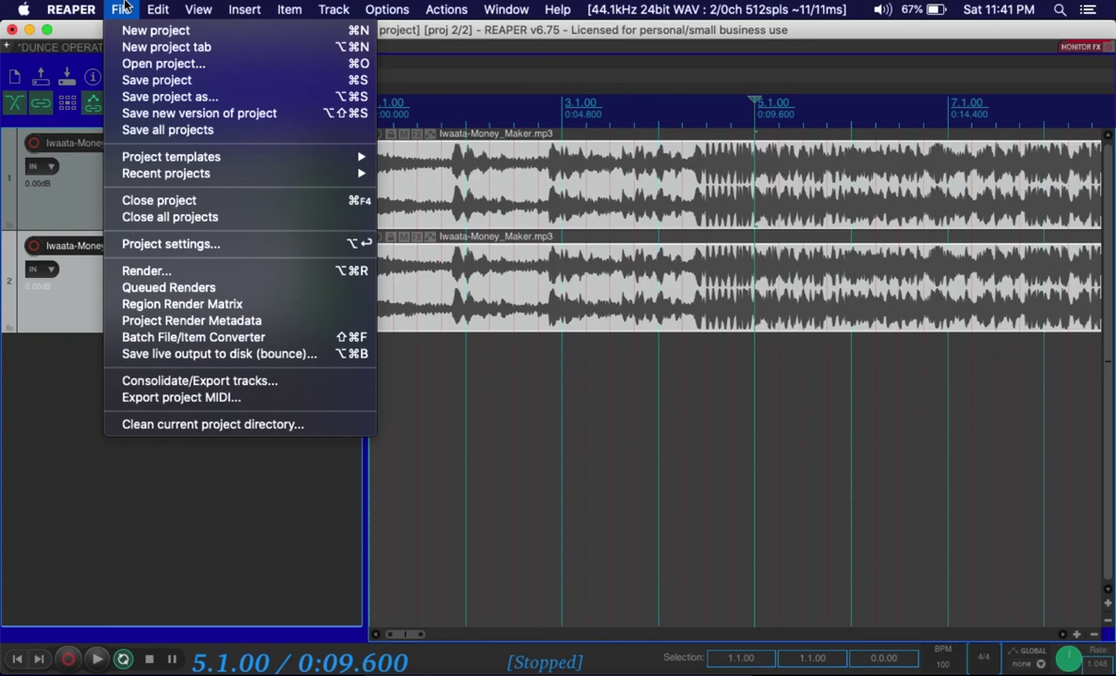
pyautogui.click(195, 514)
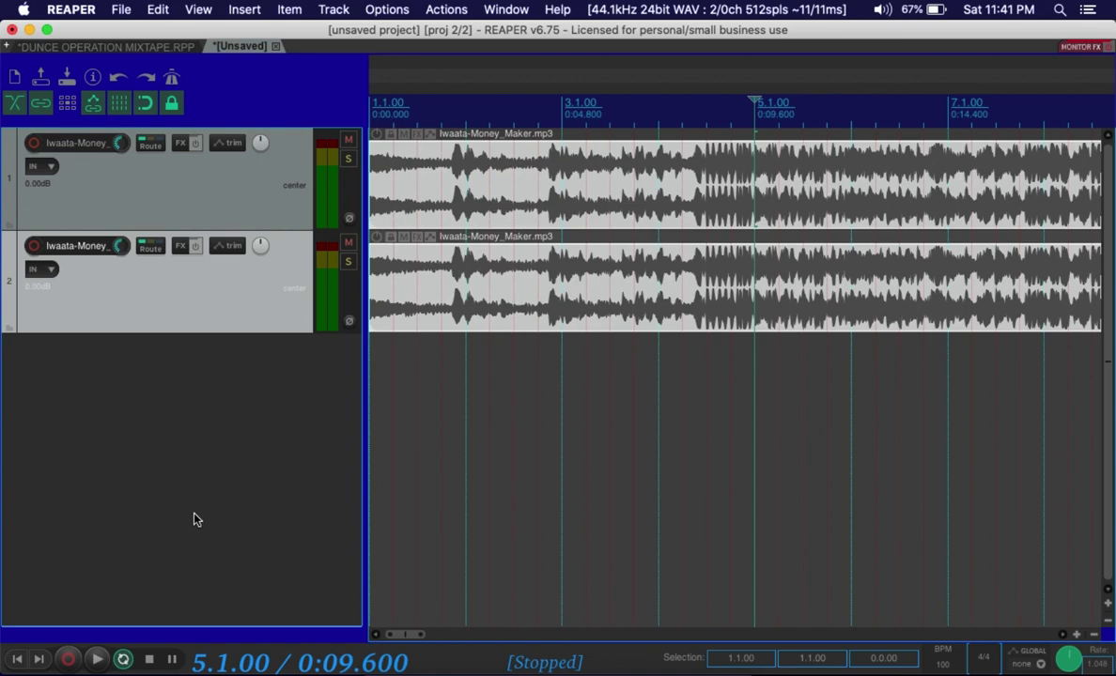
# Step: Undo the recent edits back through the track duplication, playback rate change and song import until the project is empty
pyautogui.press('super+z')
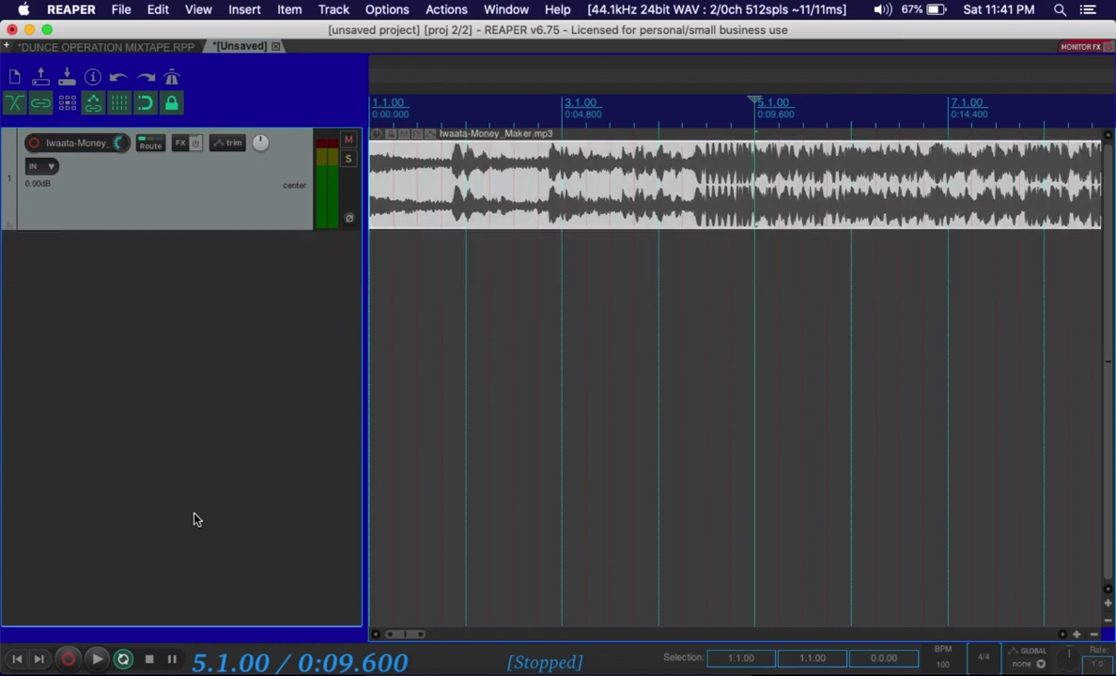
pyautogui.press('super+z')
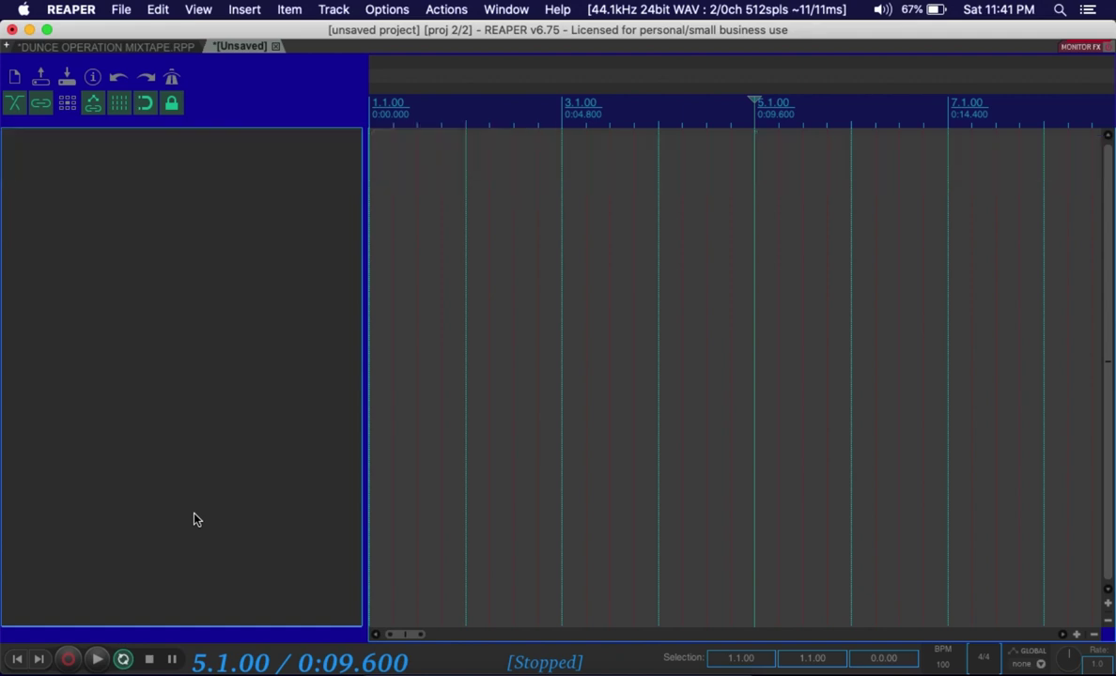